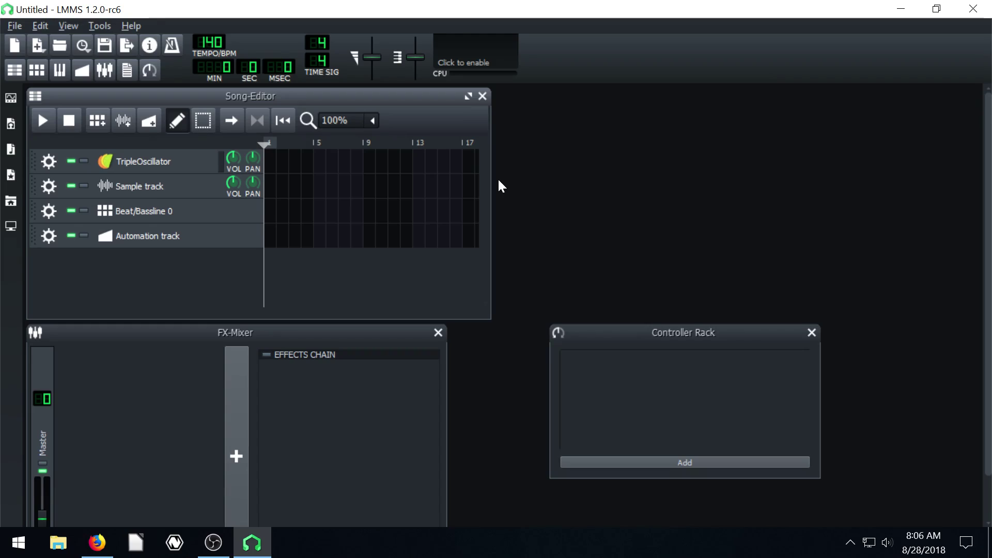
Rearrange the Controller Rack and FX-Mixer windows and leave the Master volume at about 100%
drag(689, 336, 615, 179)
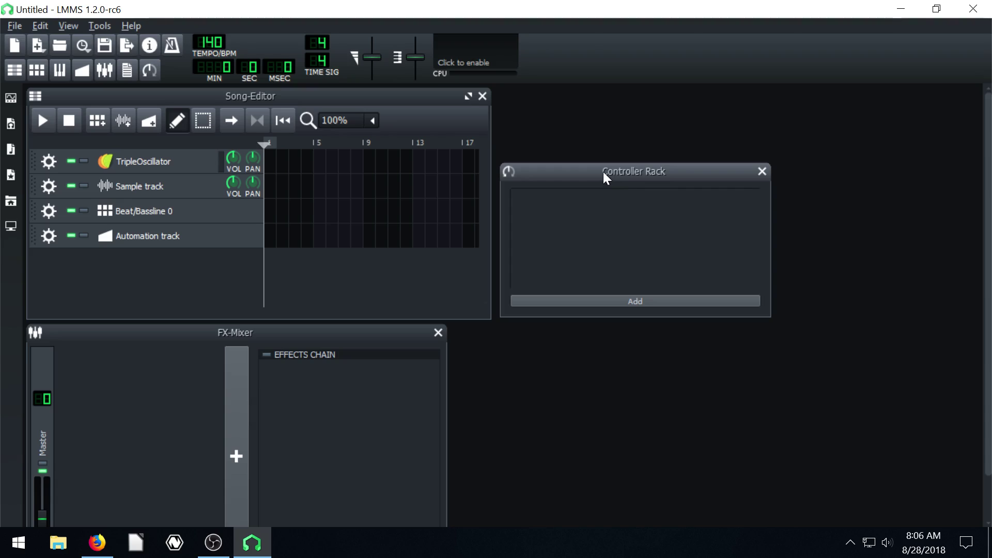
drag(604, 173, 626, 174)
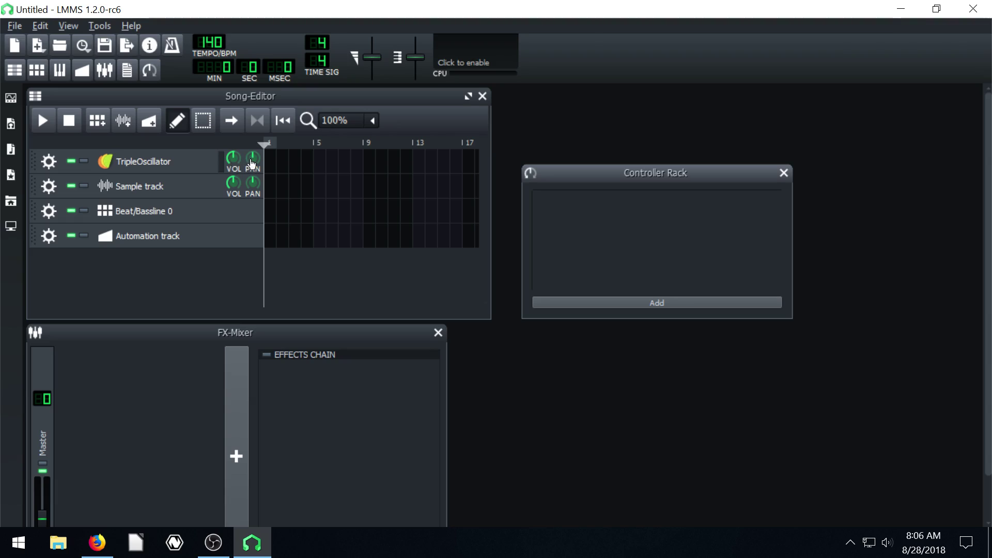
drag(218, 326, 321, 255)
drag(146, 443, 143, 454)
drag(280, 261, 190, 266)
click(164, 161)
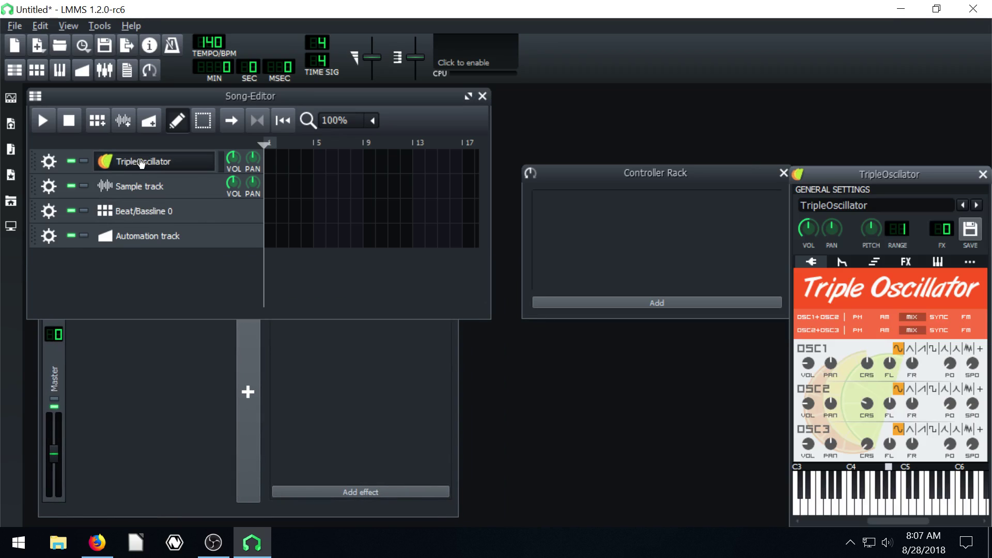
drag(887, 174, 285, 115)
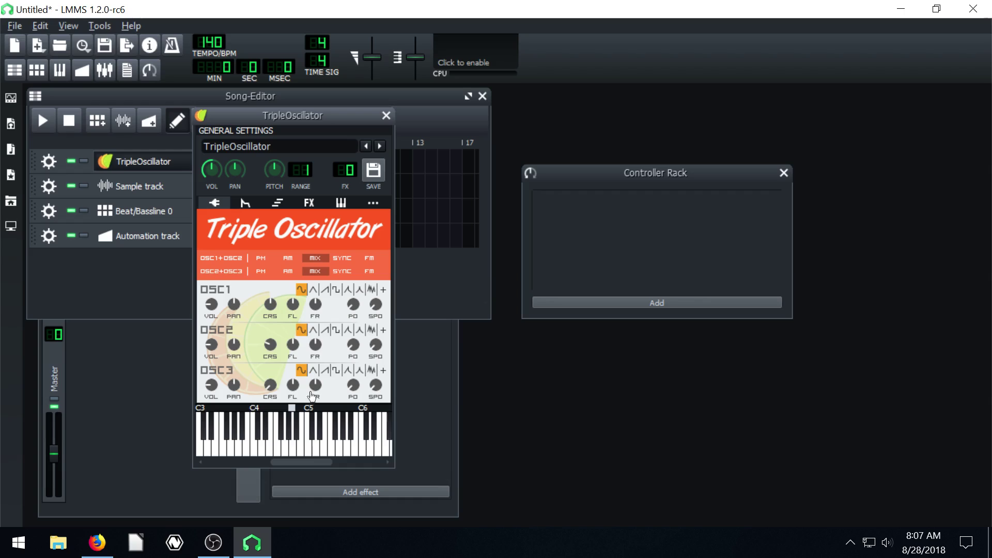
click(272, 447)
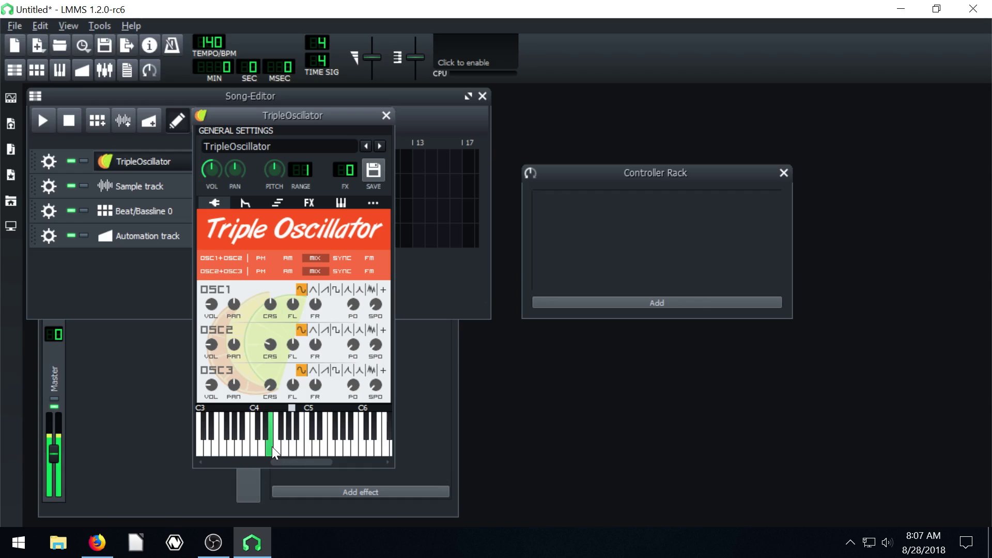
right_click(212, 305)
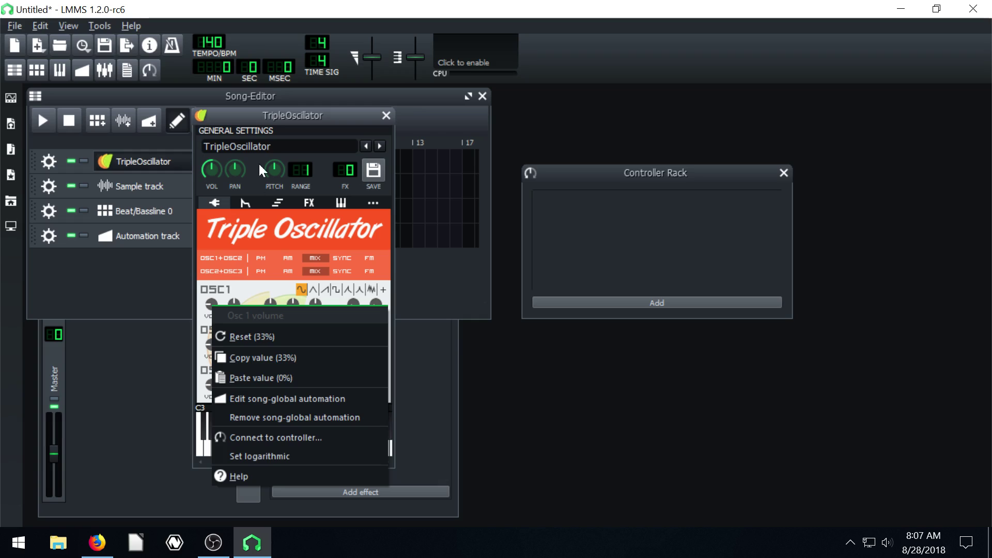
click(287, 113)
double_click(315, 305)
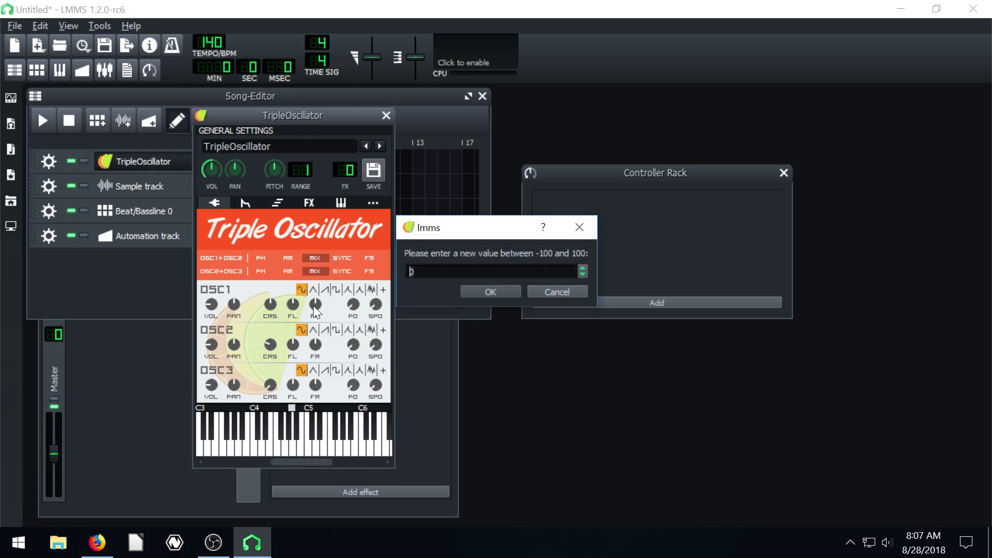
click(552, 293)
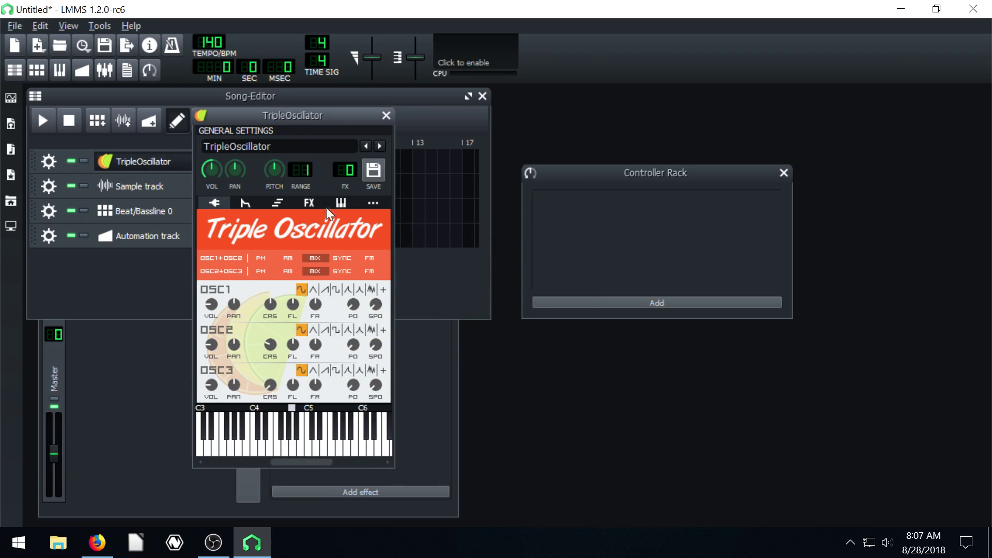
drag(394, 114, 360, 126)
click(352, 128)
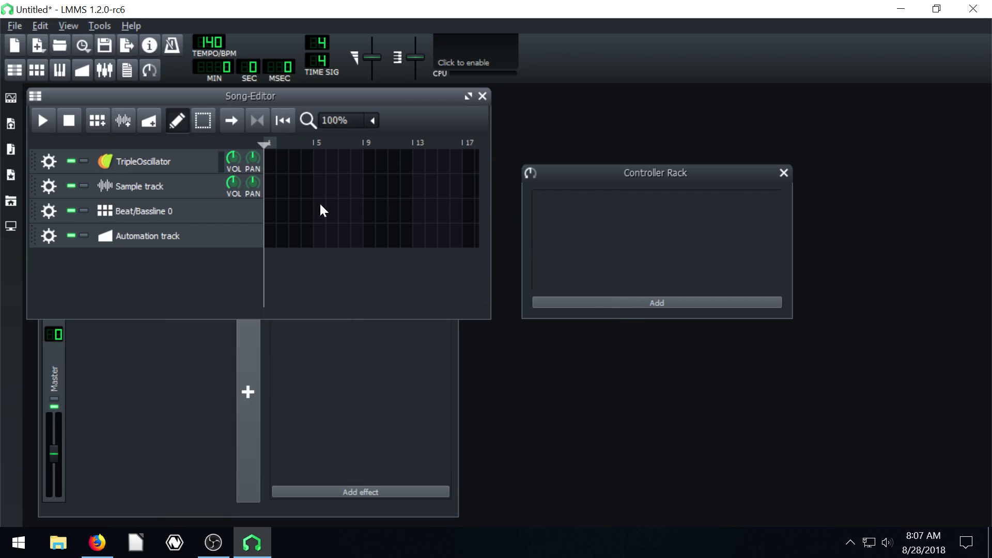
Draw a one-bar C4 note at the song start in the TripleOscillator Piano-Roll
double_click(270, 164)
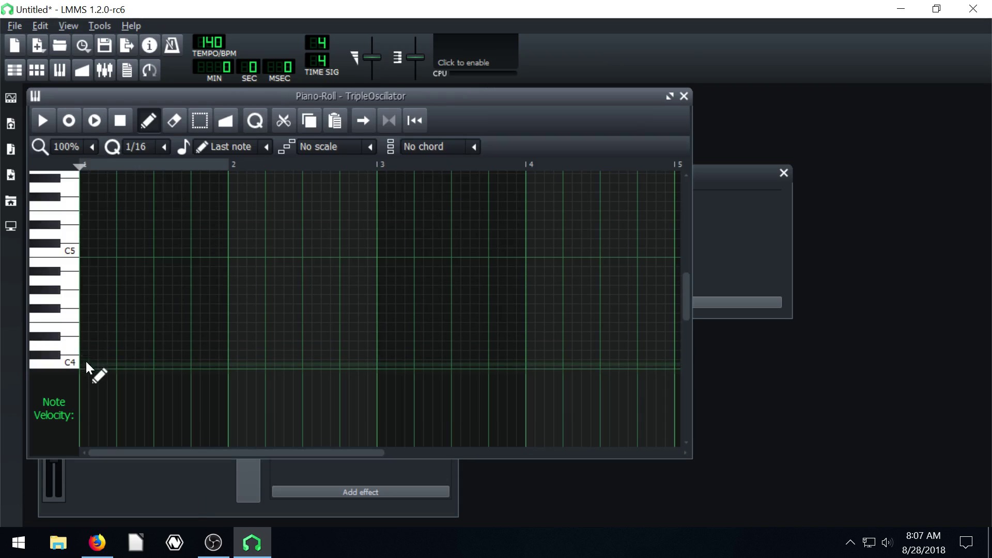
click(102, 364)
drag(103, 366, 235, 368)
click(684, 96)
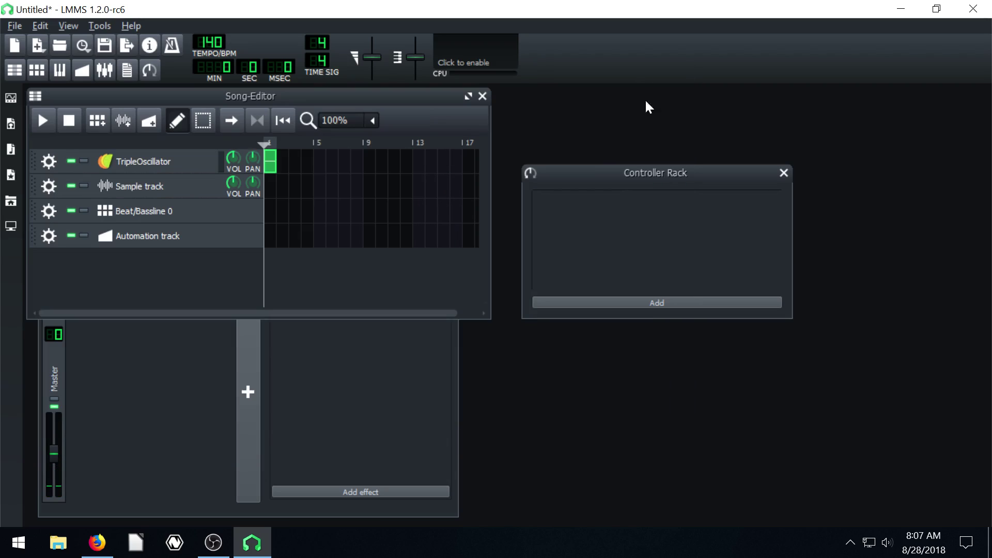
Start the song playing and turn the TripleOscillator panning far left
click(38, 118)
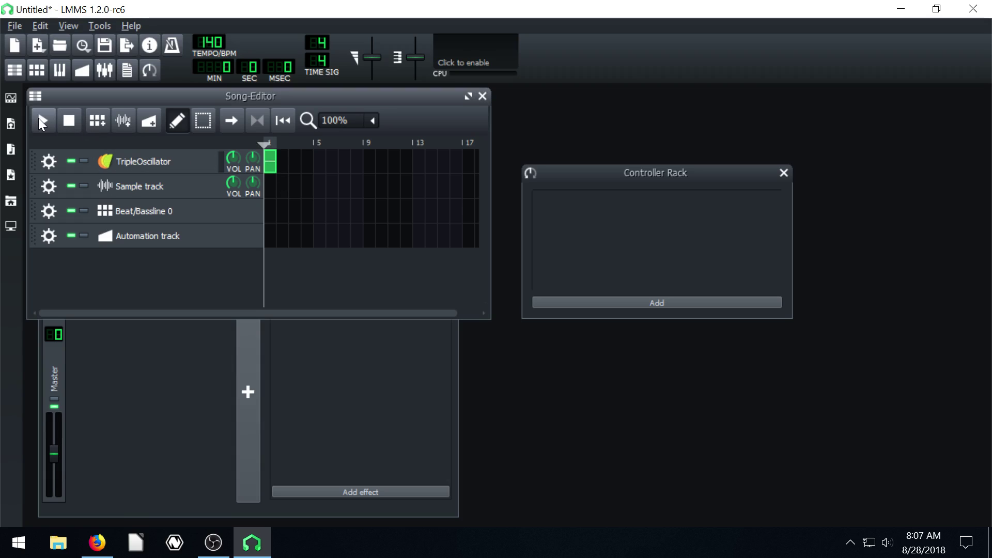
click(45, 121)
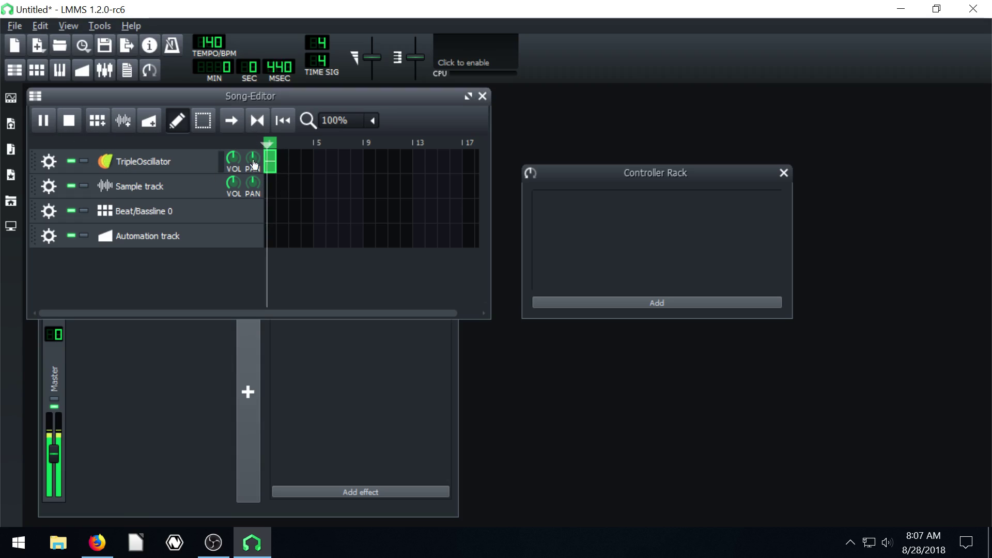
mouse_move(253, 157)
mouse_down()
mouse_move(253, 202)
mouse_move(253, 103)
mouse_move(252, 212)
mouse_move(248, 163)
mouse_up()
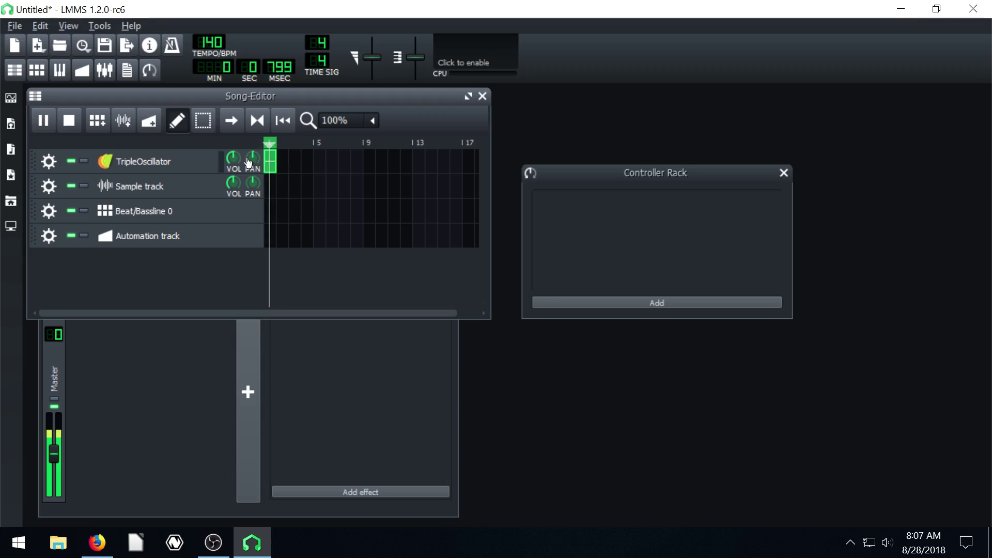
Stop playback, add an LFO Controller to the Controller Rack, and show Controller 1's settings
click(69, 120)
click(630, 173)
drag(630, 169, 642, 138)
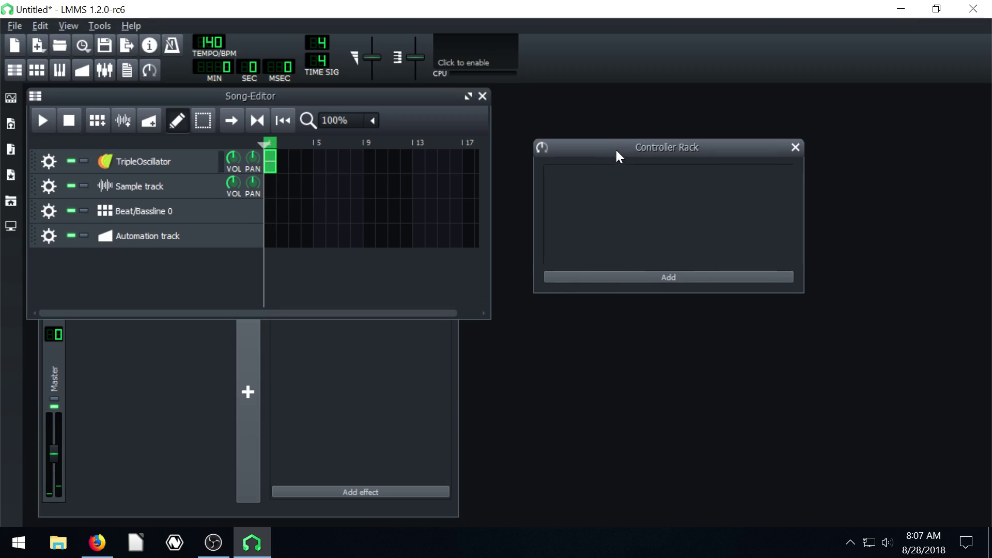
click(652, 273)
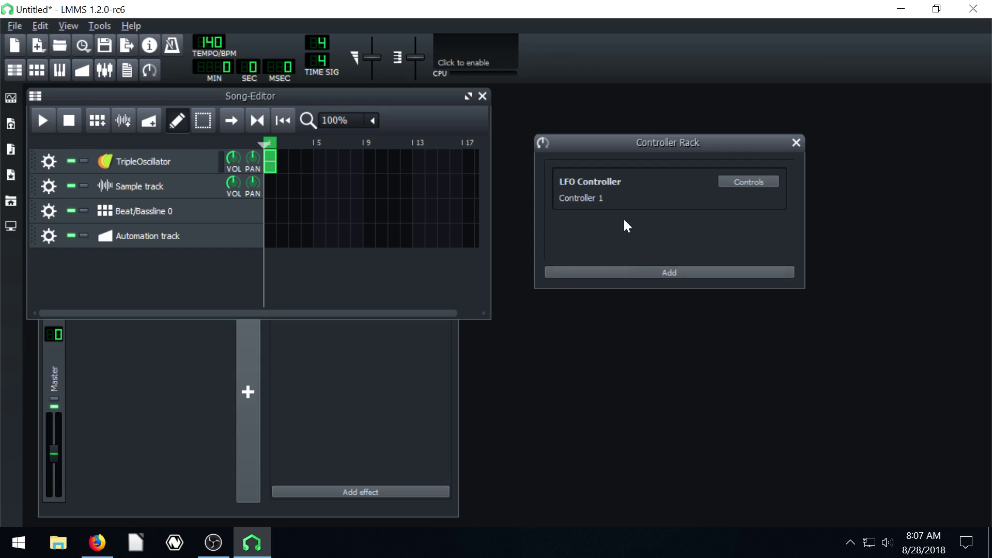
click(744, 184)
drag(578, 297, 647, 327)
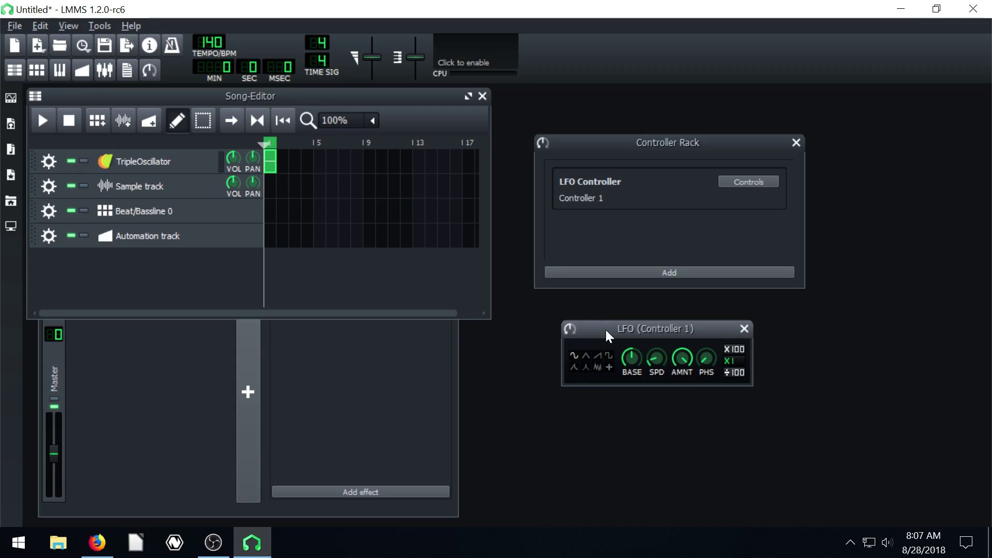
Link the TripleOscillator panning knob to LFO Controller 1 as a user controller
right_click(255, 159)
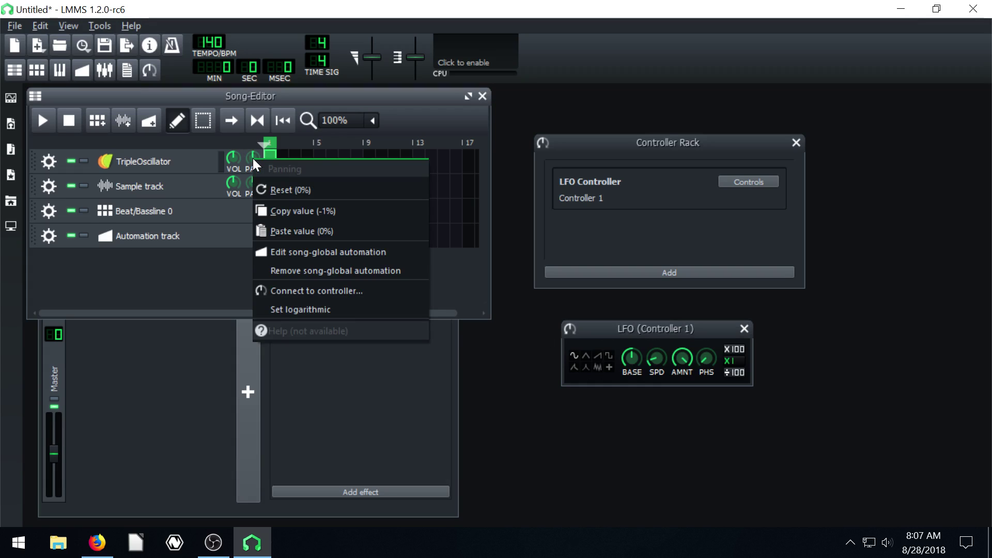
click(306, 289)
drag(433, 157, 330, 182)
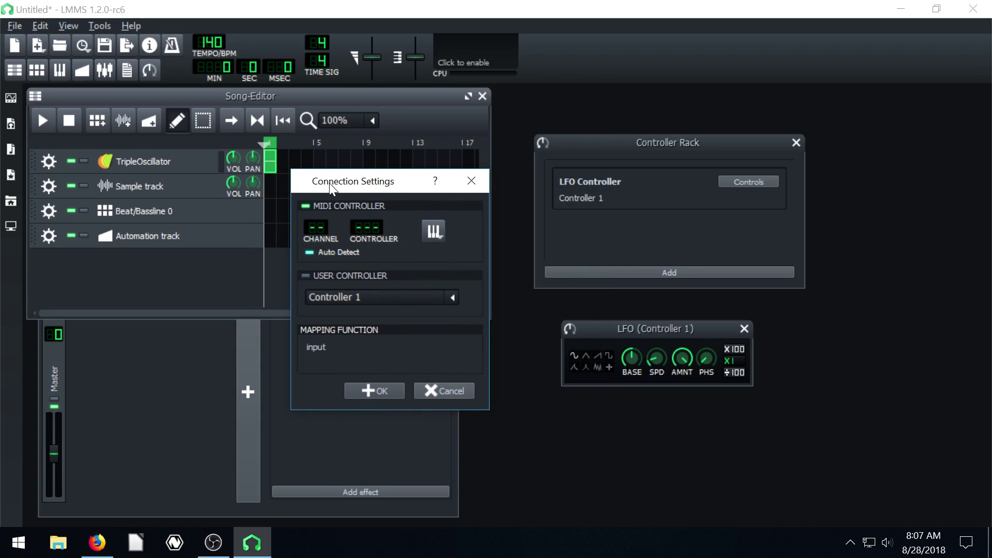
click(305, 276)
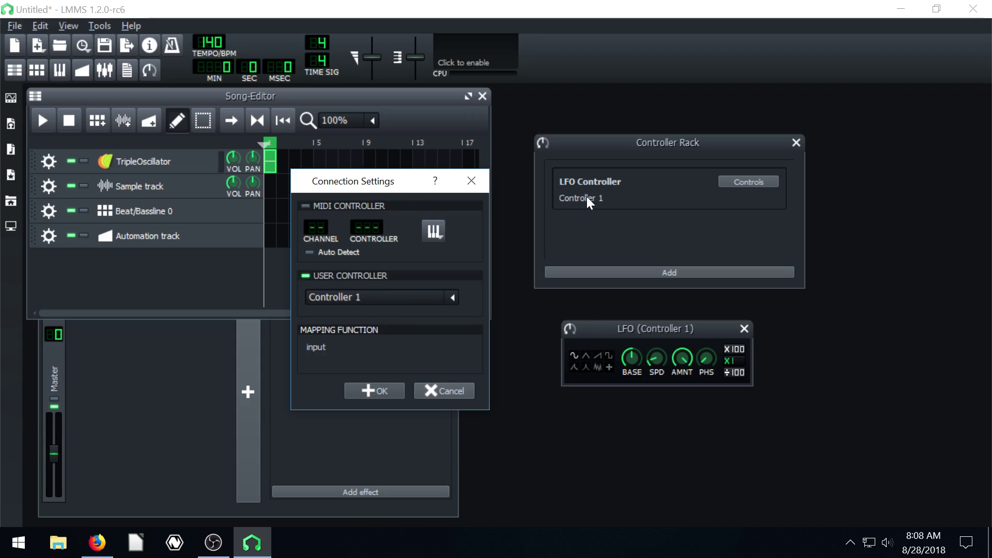
click(374, 390)
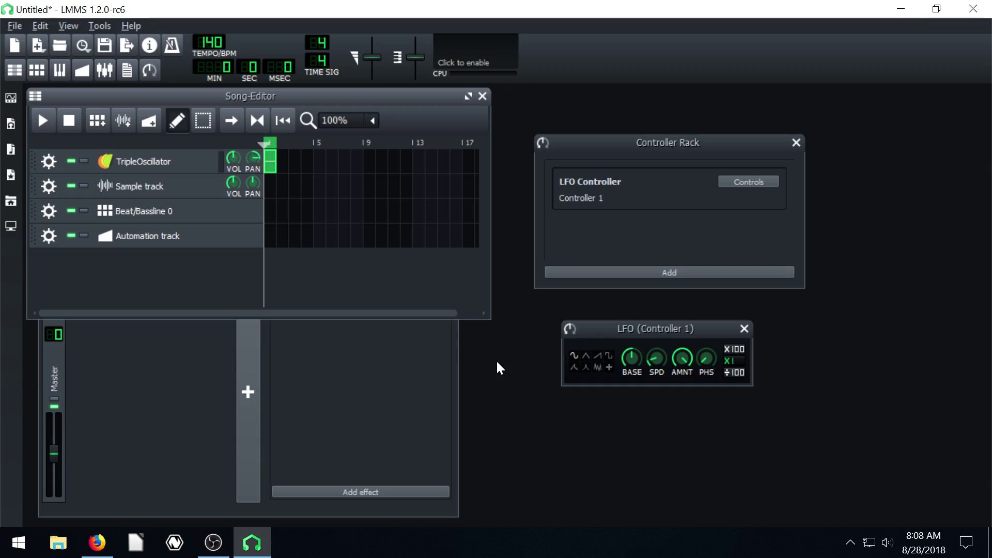
Play and stop the song to hear the LFO-driven panning
click(43, 120)
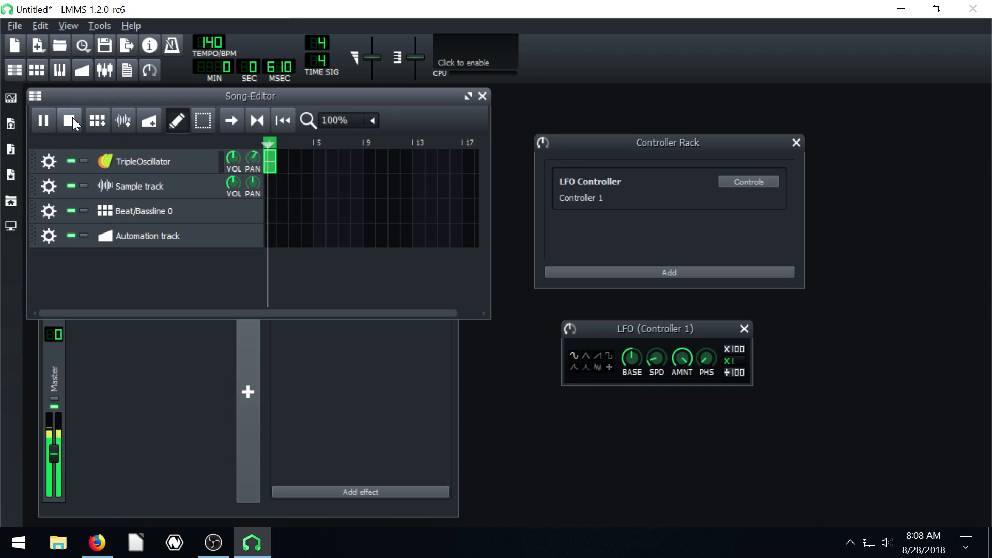
click(69, 120)
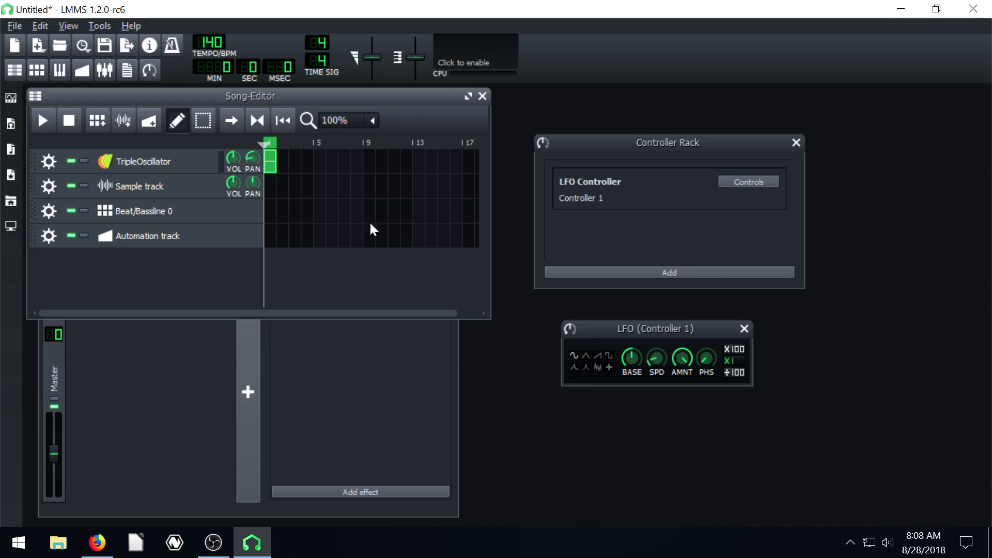
drag(615, 330, 590, 308)
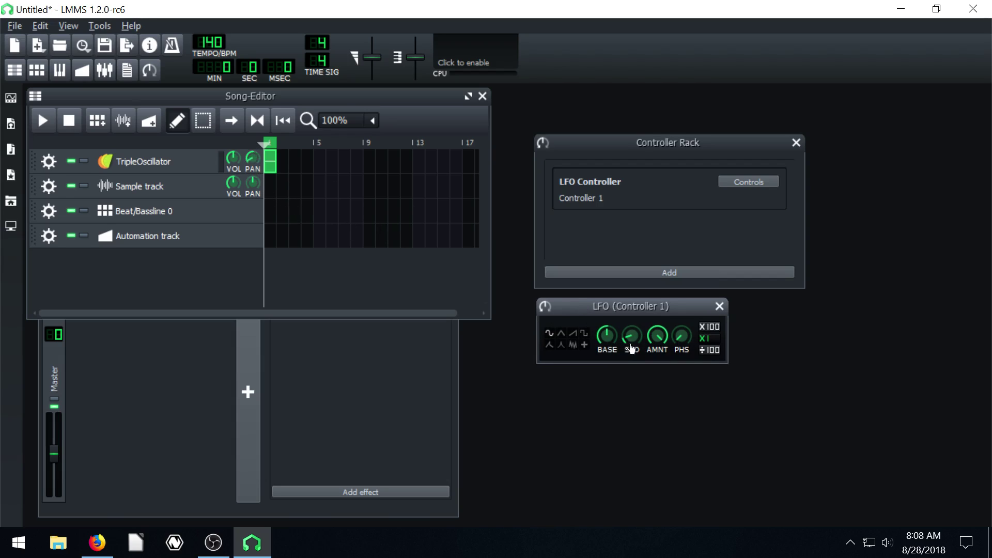
Set the LFO speed to about 6.31 and play the song briefly to check it
drag(634, 348, 634, 331)
drag(632, 335, 631, 339)
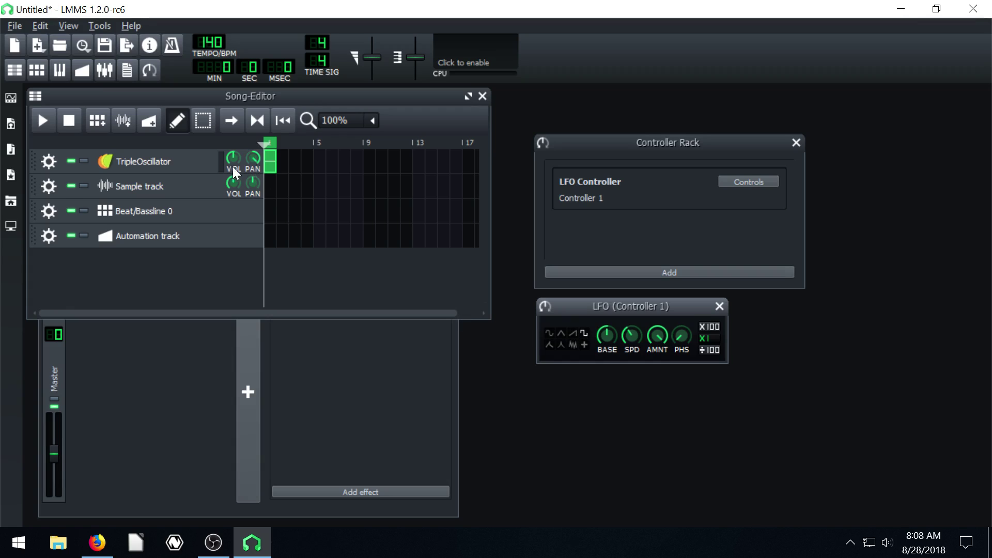
drag(631, 336, 631, 347)
click(38, 116)
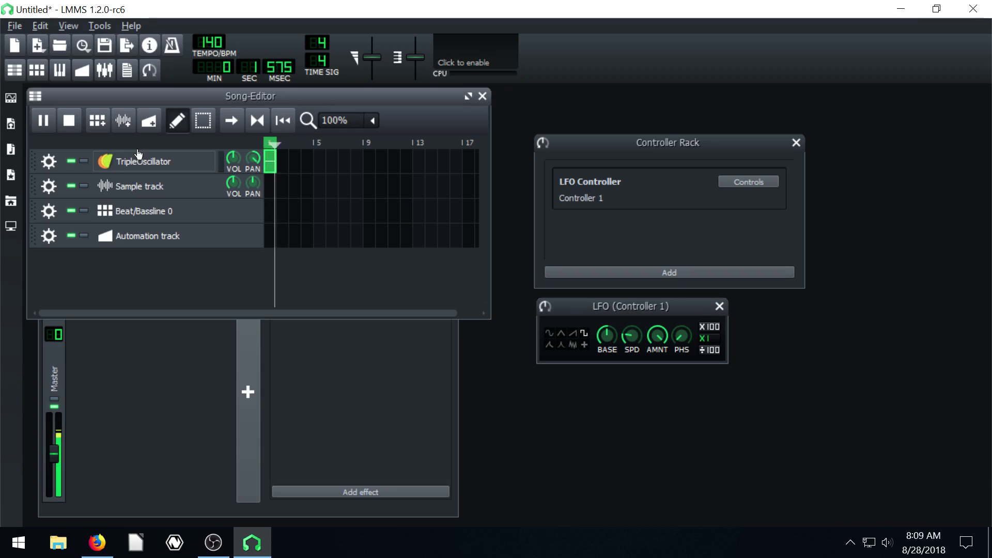
click(71, 118)
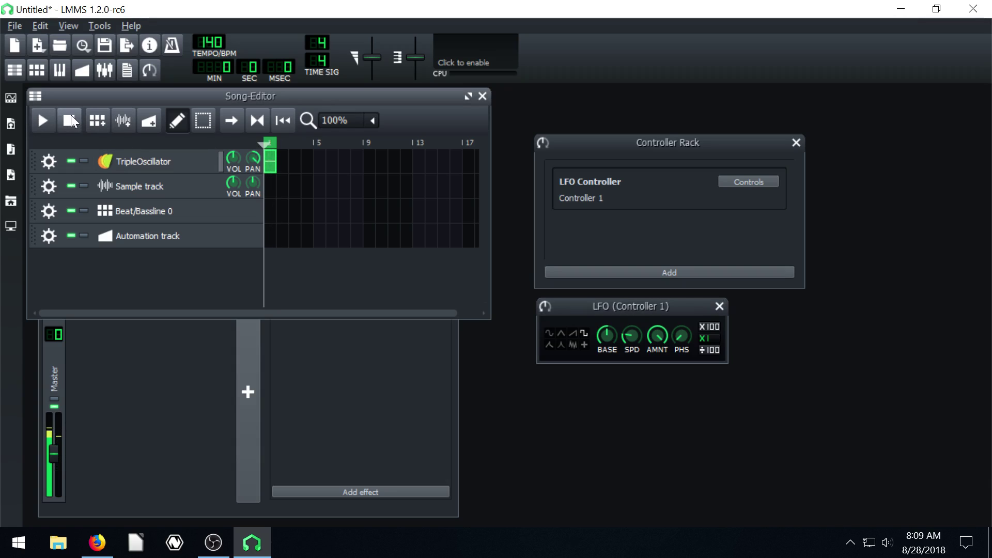
Connect the TripleOscillator track volume to LFO Controller 1
right_click(234, 163)
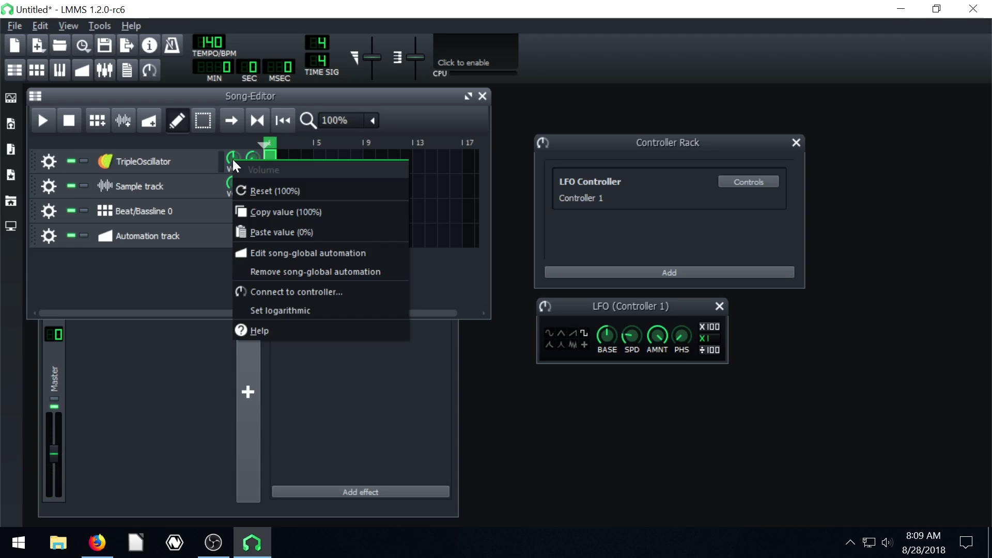
click(266, 291)
click(412, 246)
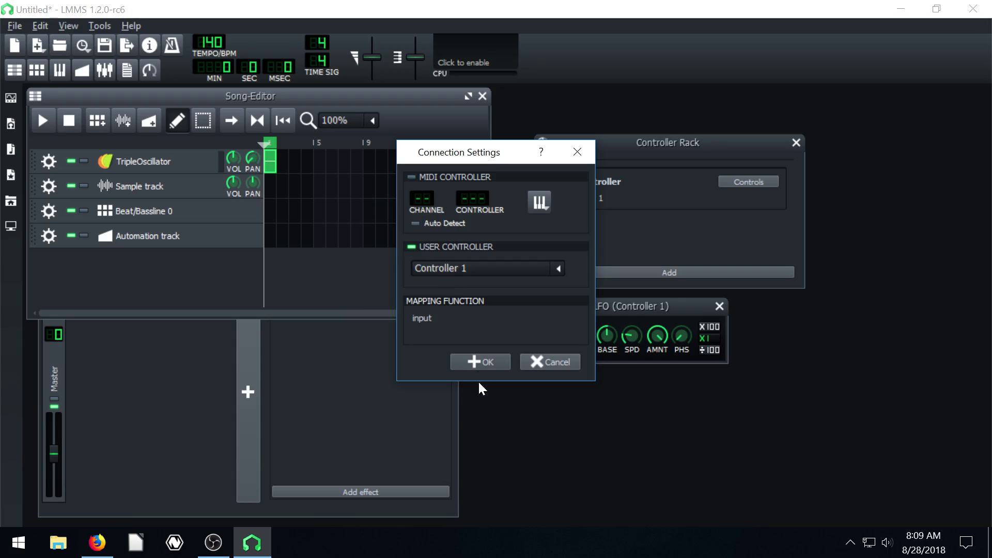
click(472, 361)
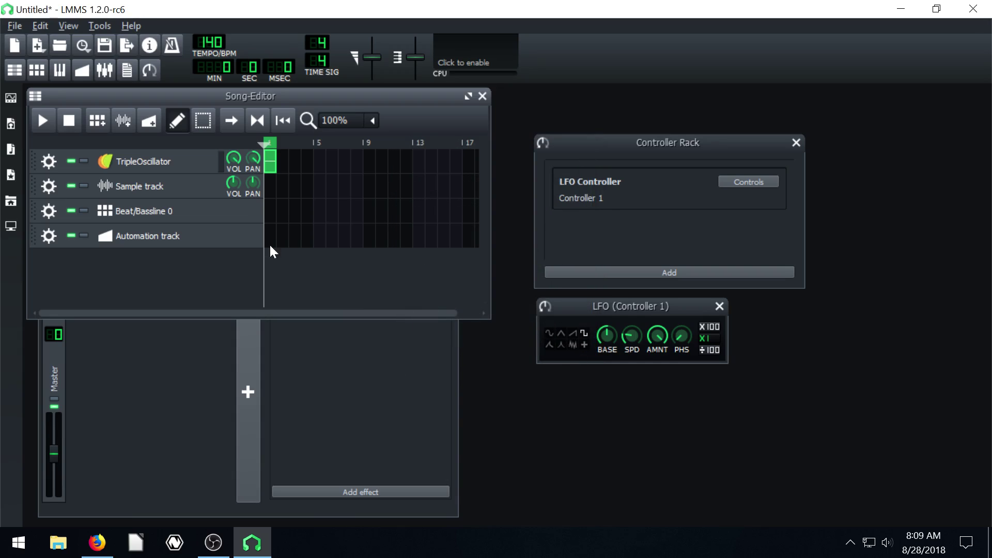
Switch the LFO waveform to sine and adjust its modulation amount and phase
click(561, 334)
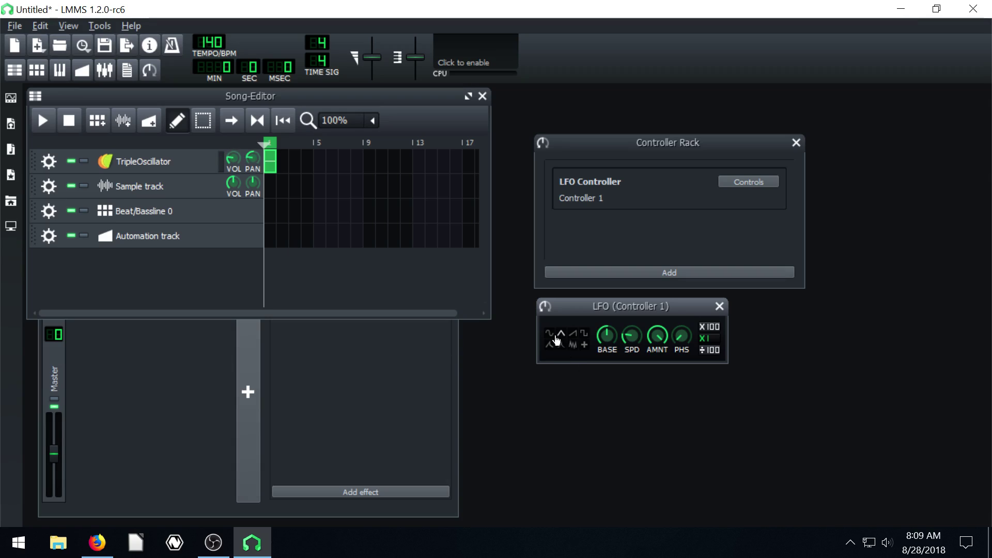
click(577, 336)
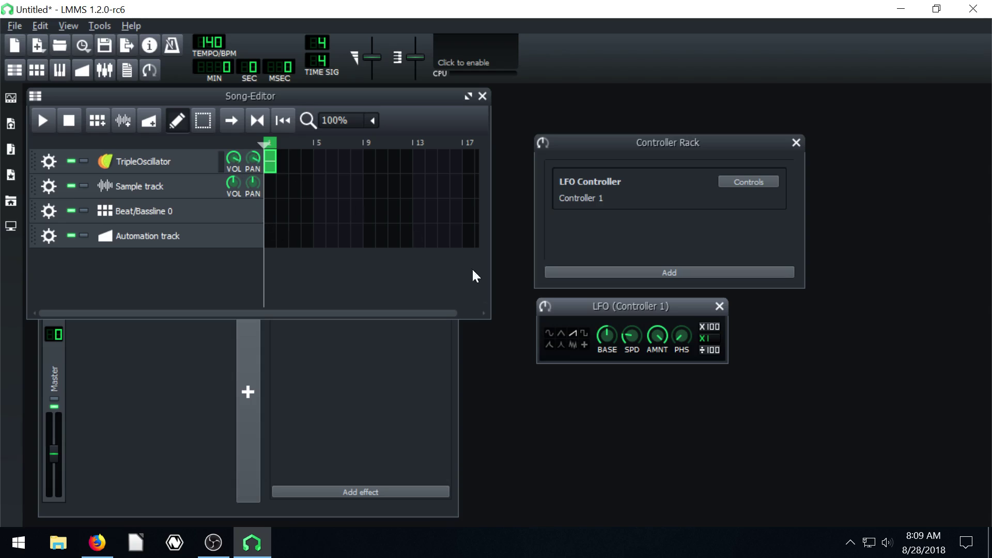
click(551, 347)
drag(573, 310, 608, 311)
click(585, 333)
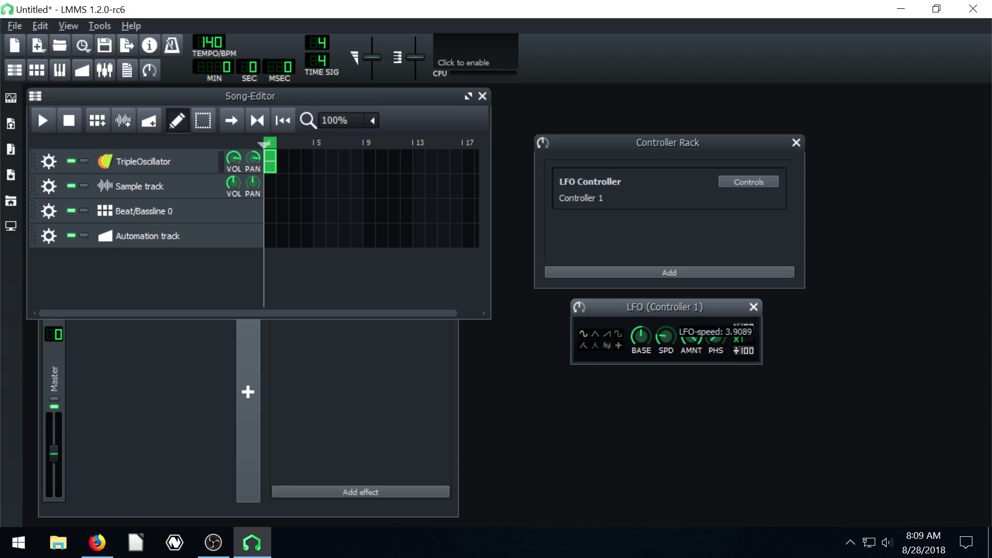
mouse_move(691, 341)
mouse_down()
mouse_move(691, 331)
mouse_move(716, 355)
mouse_move(689, 345)
mouse_move(689, 357)
mouse_up()
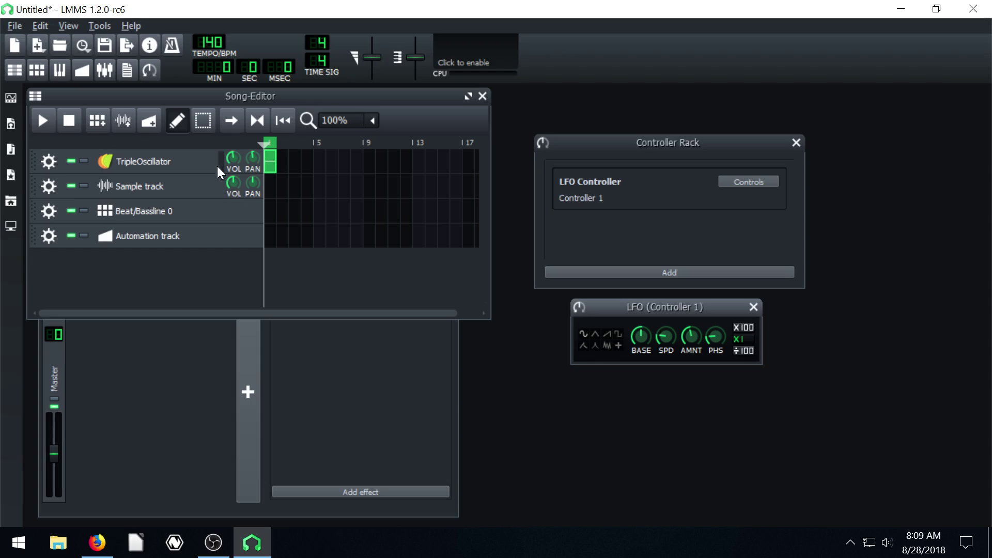
drag(691, 336, 691, 336)
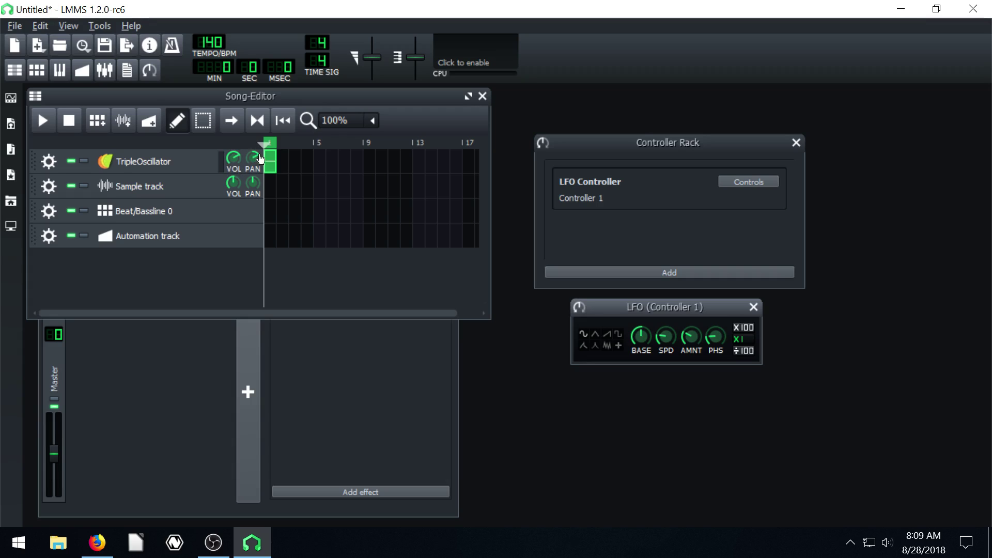
Link the FX-Mixer's Master volume fader to user Controller 1, the LFO
click(184, 355)
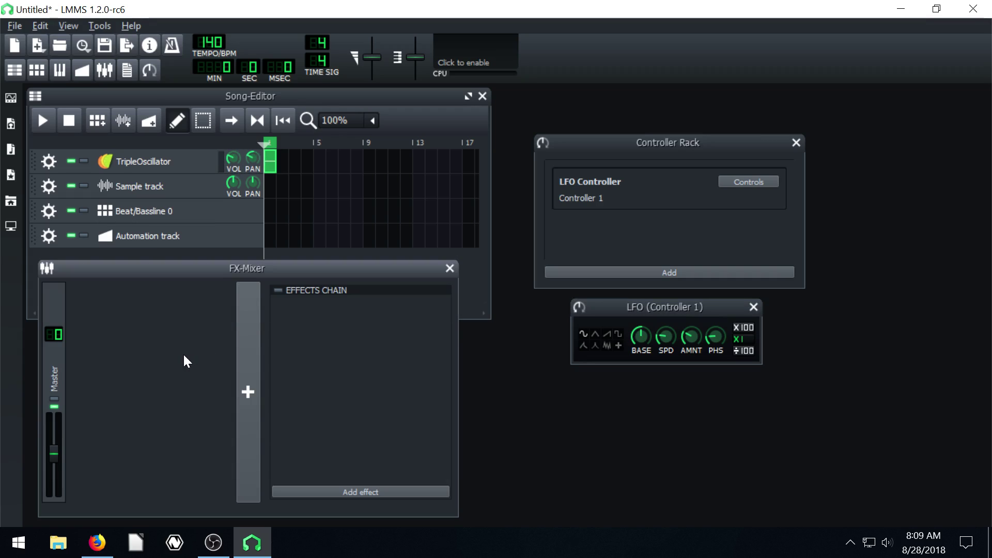
drag(140, 267, 186, 252)
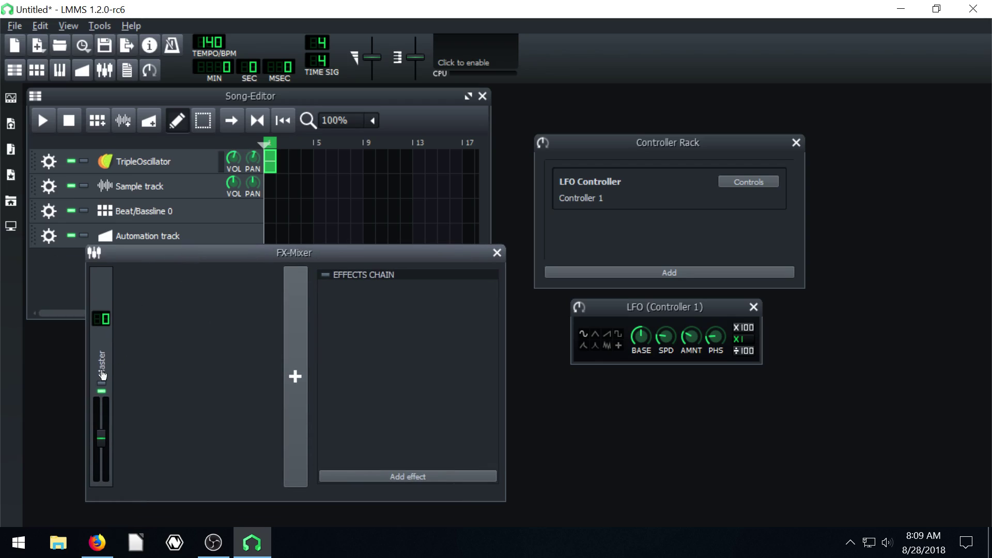
right_click(102, 439)
click(142, 424)
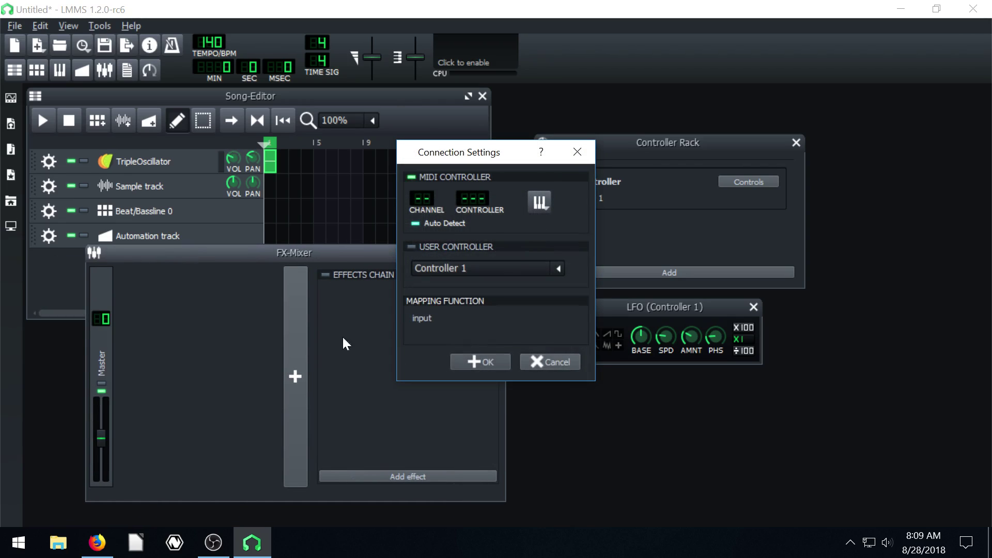
click(416, 248)
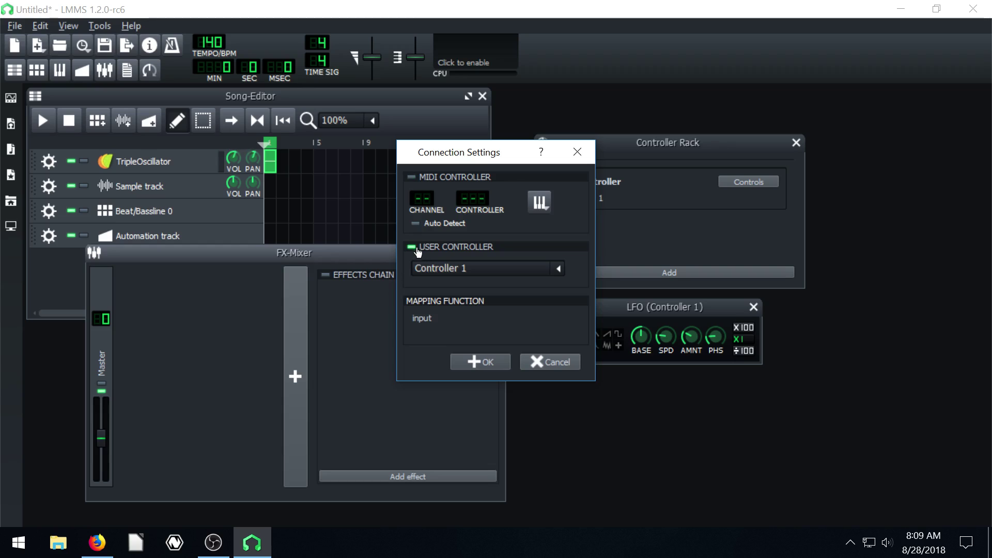
click(483, 363)
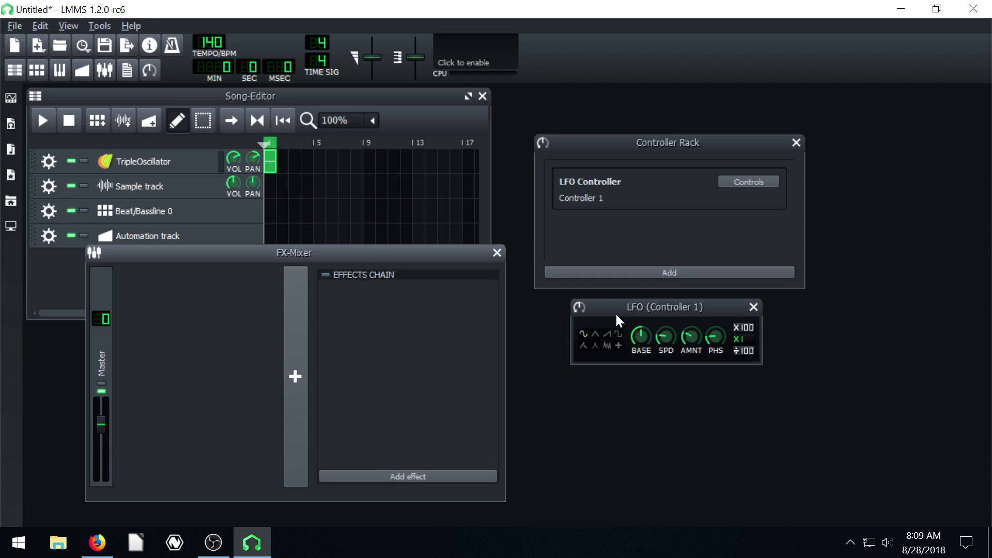
Raise the LFO speed to about 13
drag(613, 312, 610, 308)
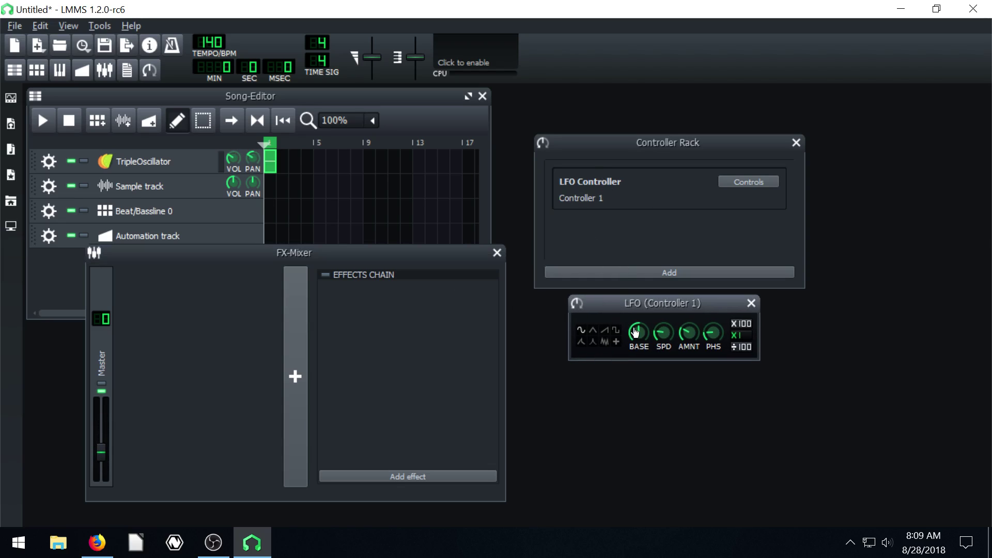
click(663, 334)
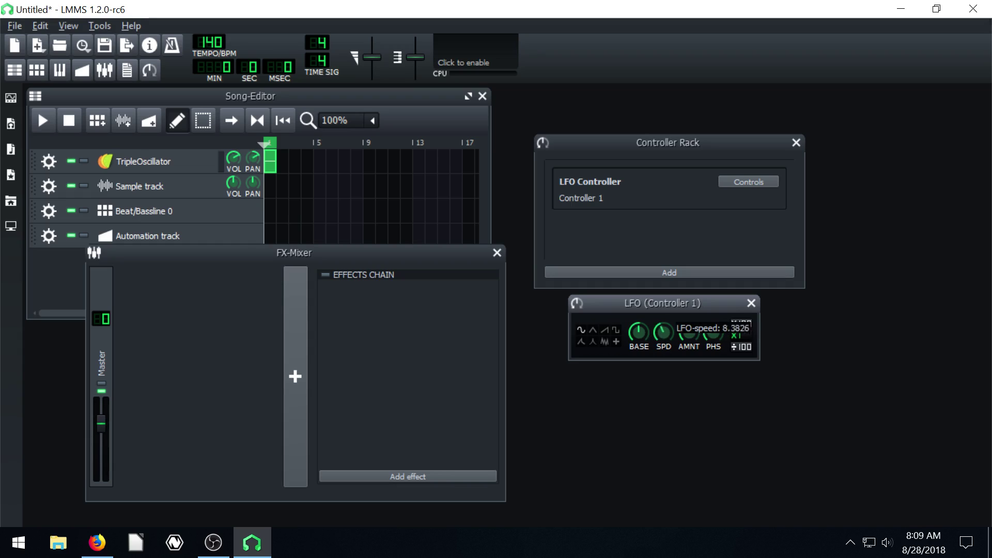
drag(659, 336, 659, 328)
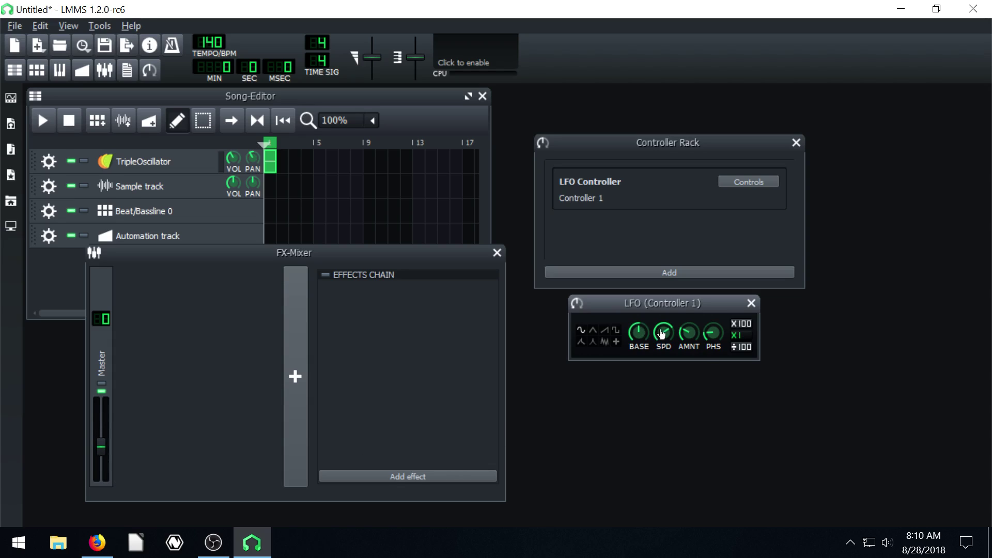
drag(662, 333, 661, 332)
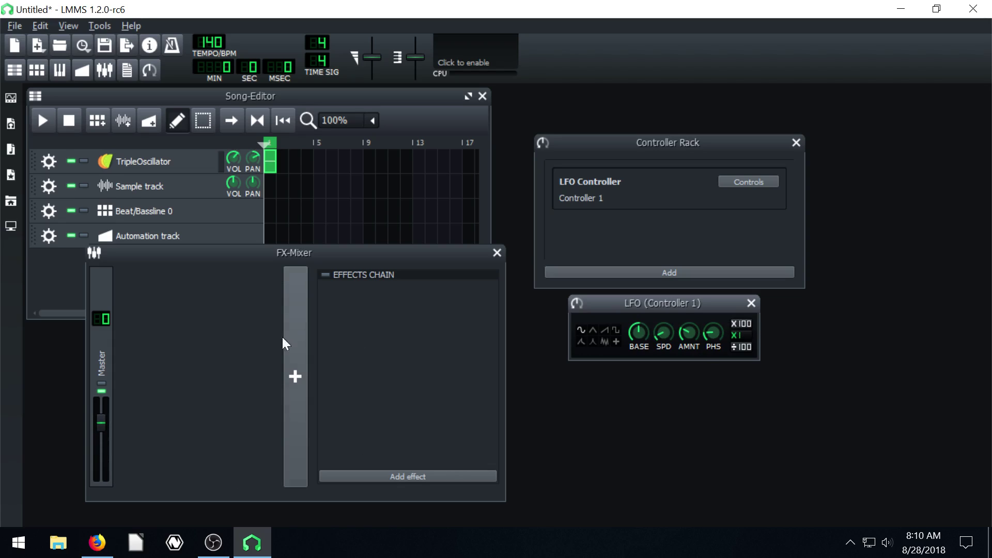
Play and stop the song to hear the faster LFO on the Master fader
click(36, 123)
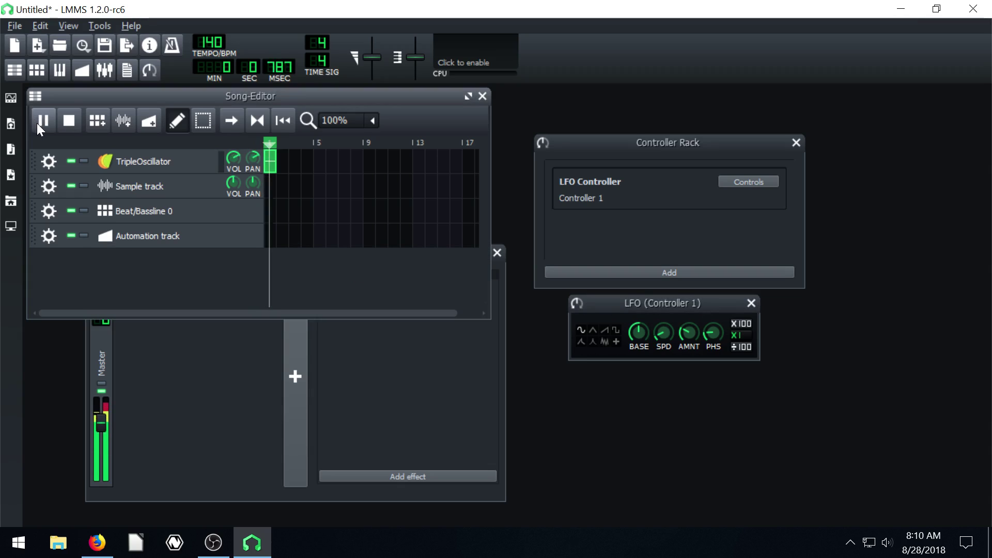
click(69, 121)
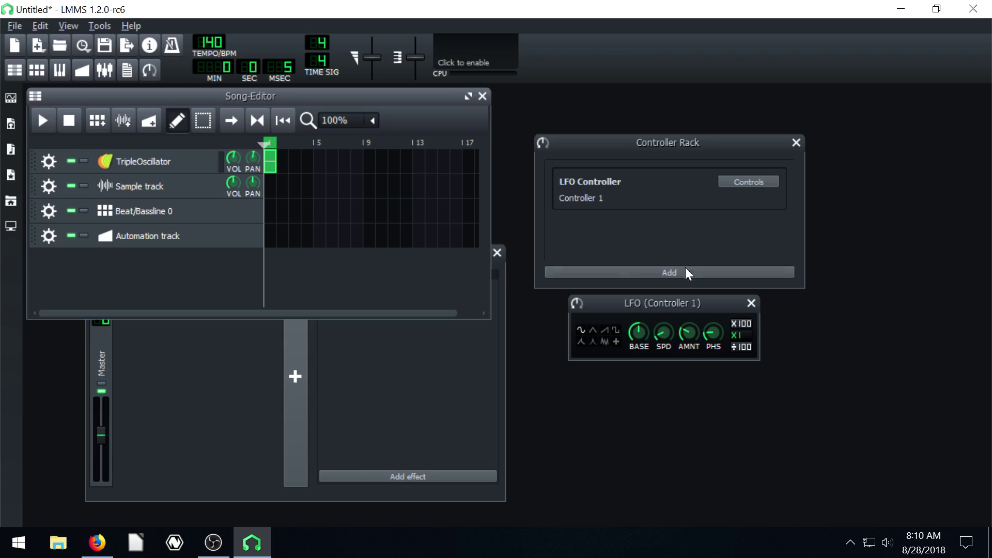
drag(620, 306, 647, 306)
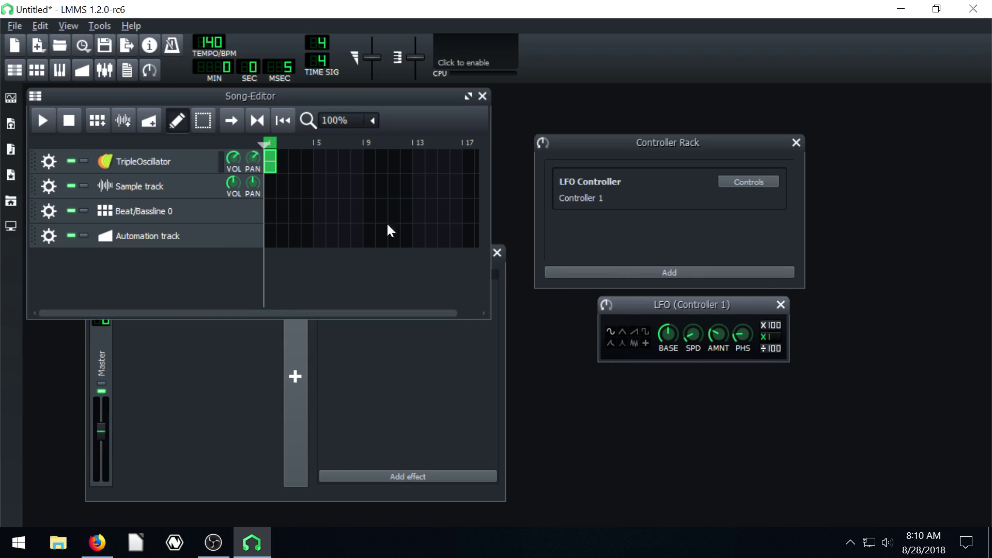
Reopen the TripleOscillator window, play a few piano keys, and show the Instrument Plugins list
click(136, 161)
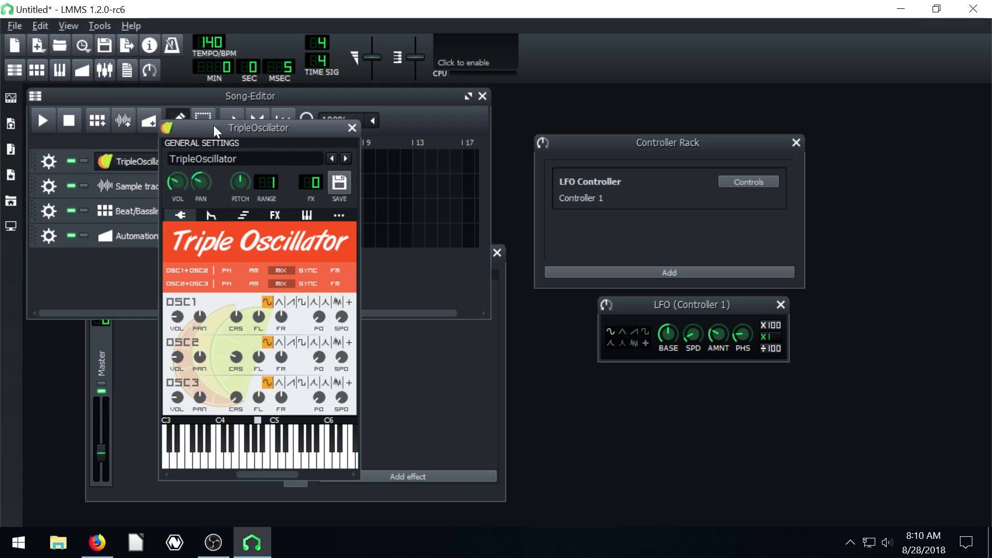
drag(213, 125, 347, 118)
click(389, 457)
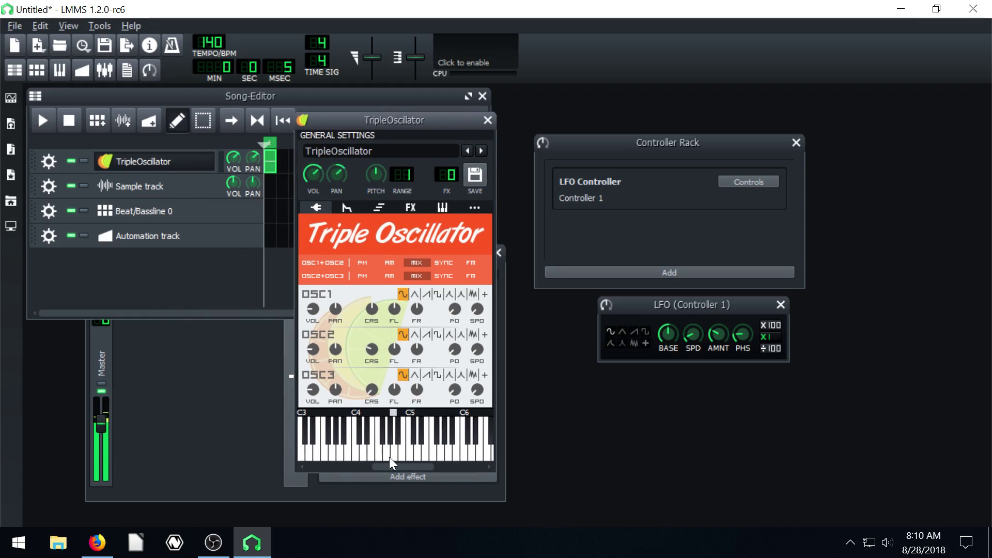
click(340, 456)
click(374, 457)
click(395, 453)
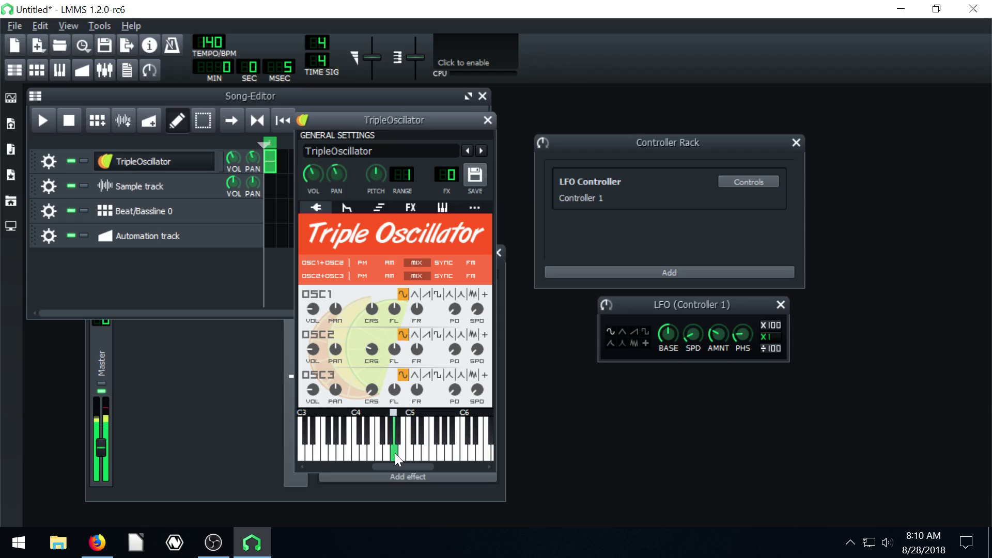
click(395, 454)
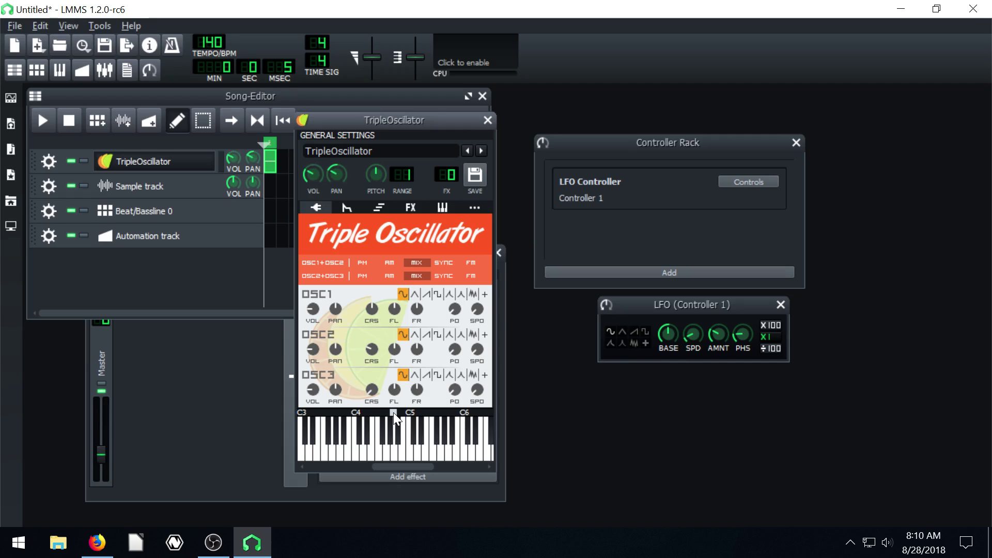
click(9, 98)
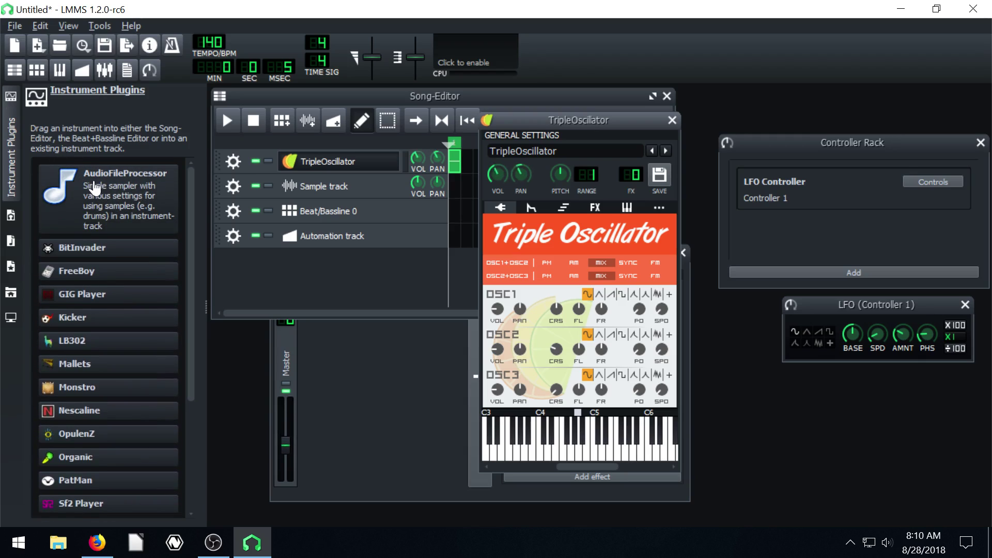
click(578, 454)
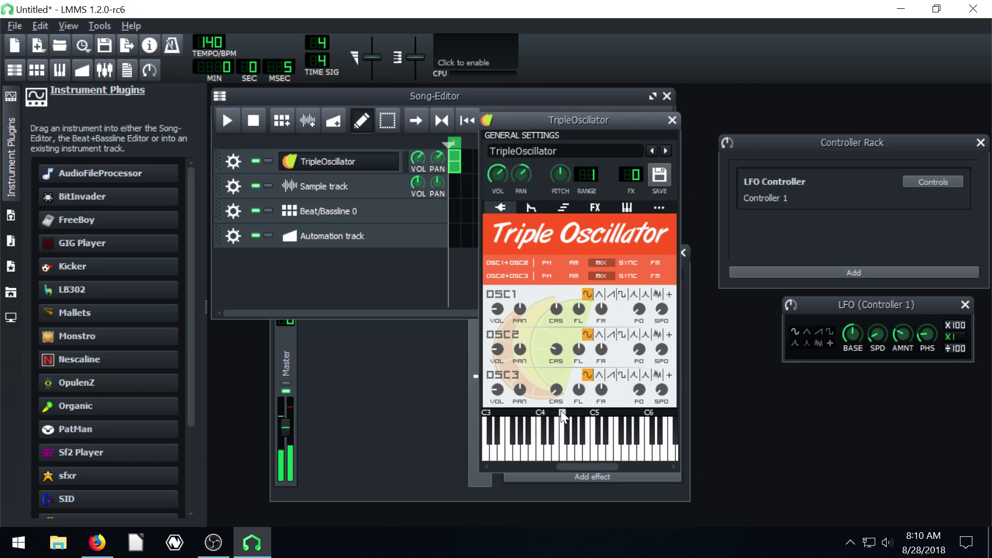
Connect the TripleOscillator's base note to Controller 1 and restart song playback
right_click(583, 410)
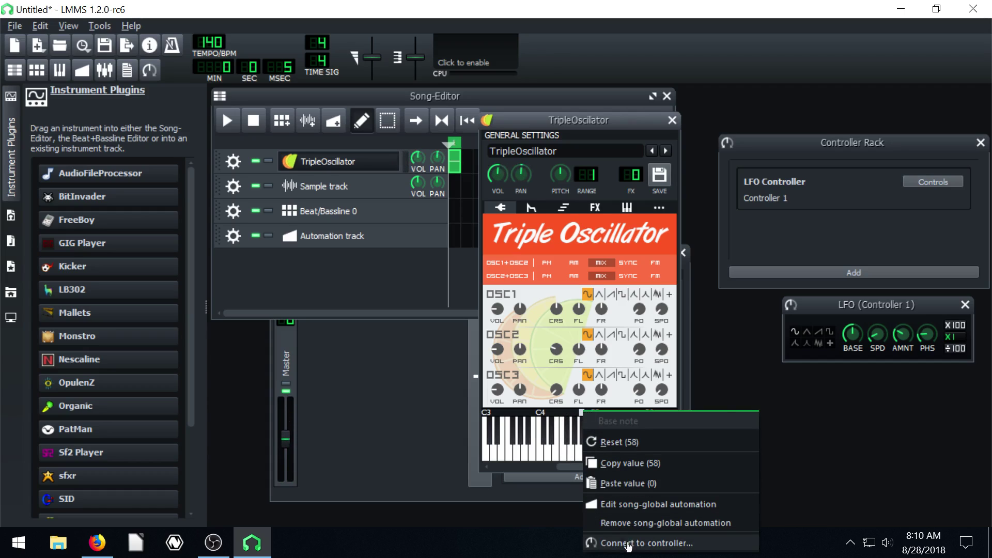
click(629, 543)
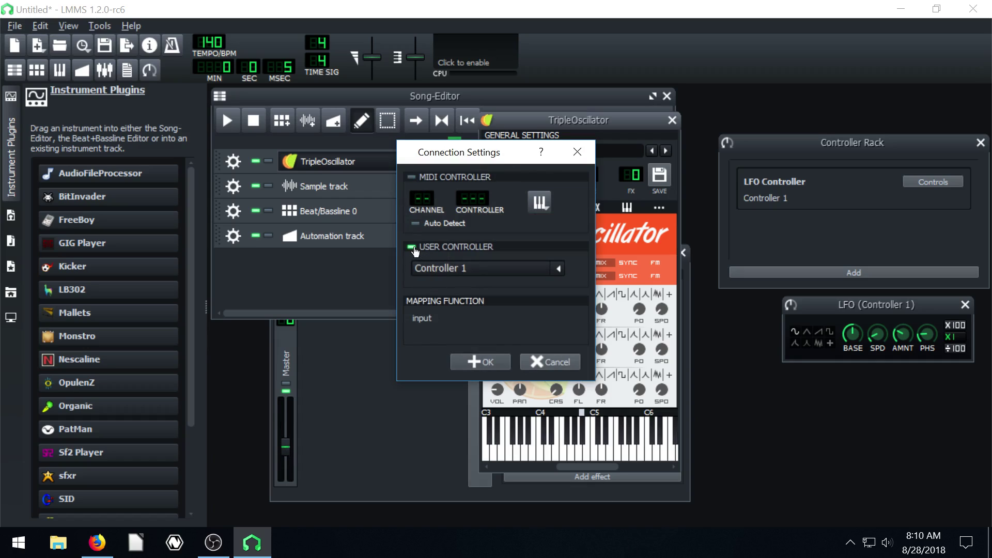
click(495, 357)
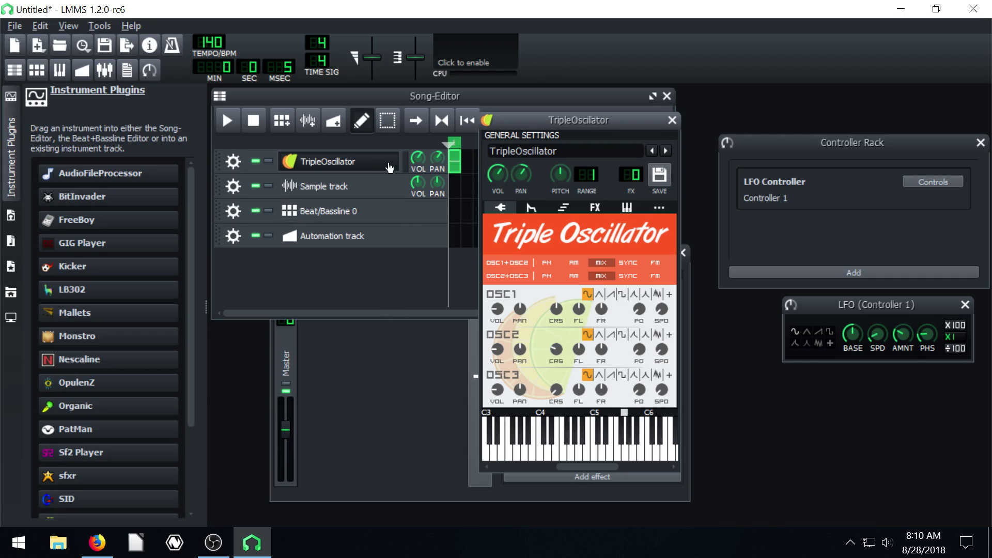
click(221, 117)
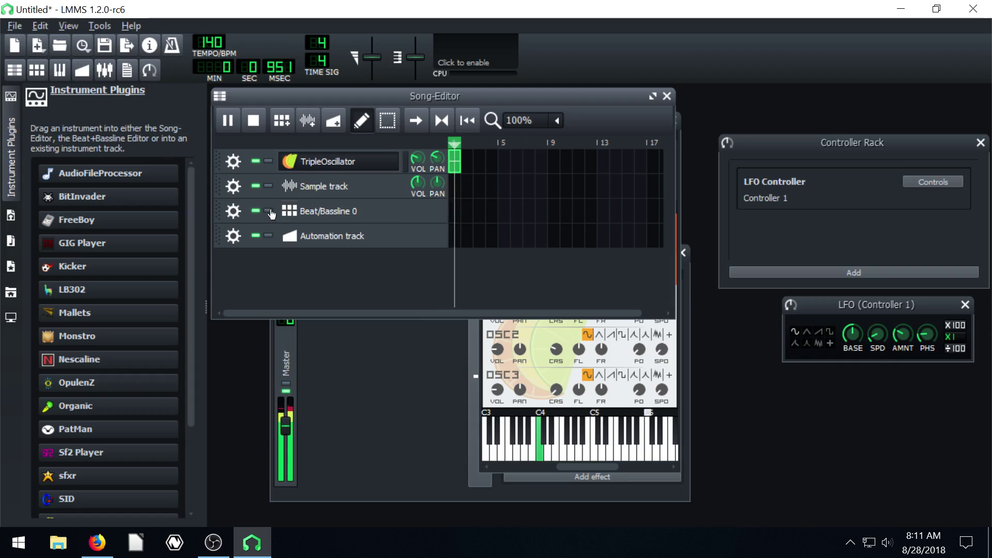
Open the TripleOscillator pattern's notes in the piano roll, then close the piano roll
double_click(455, 164)
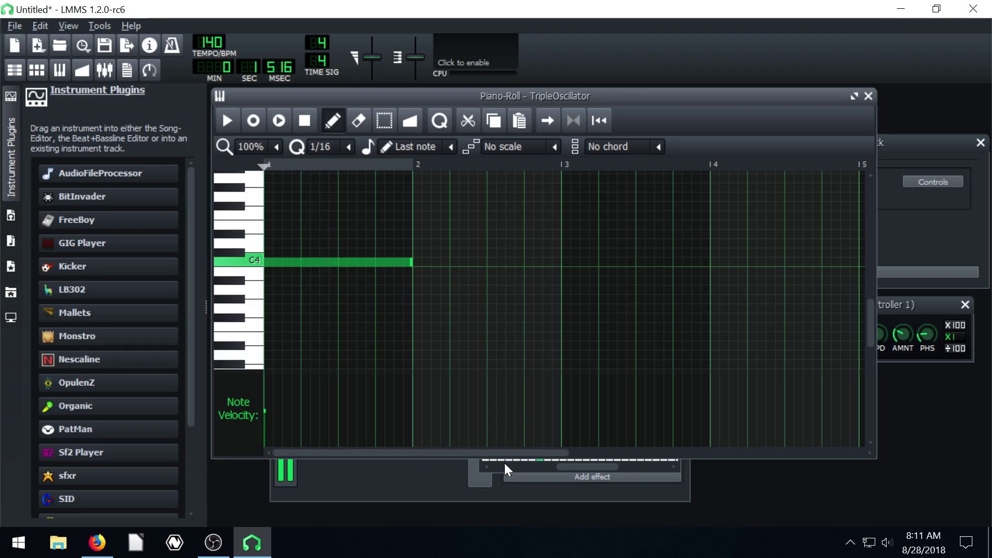
click(481, 476)
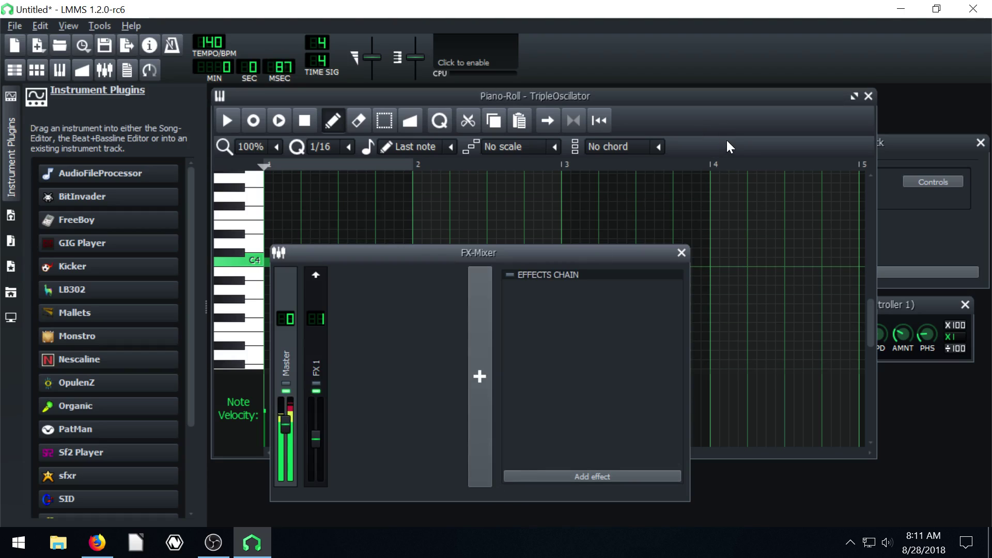
click(762, 101)
drag(810, 106, 855, 134)
click(914, 124)
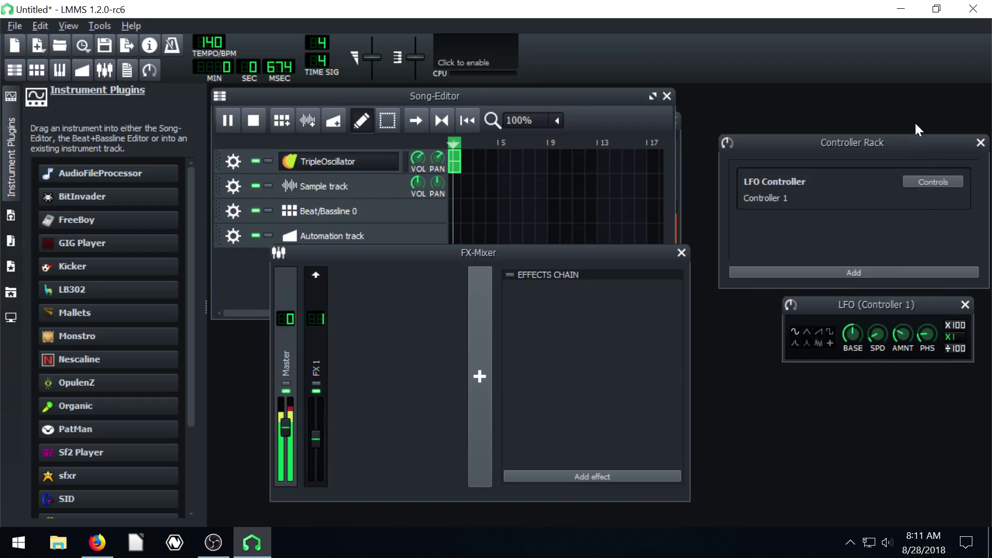
Move the FX-Mixer out of the way and shift the TripleOscillator window left
drag(646, 255, 991, 284)
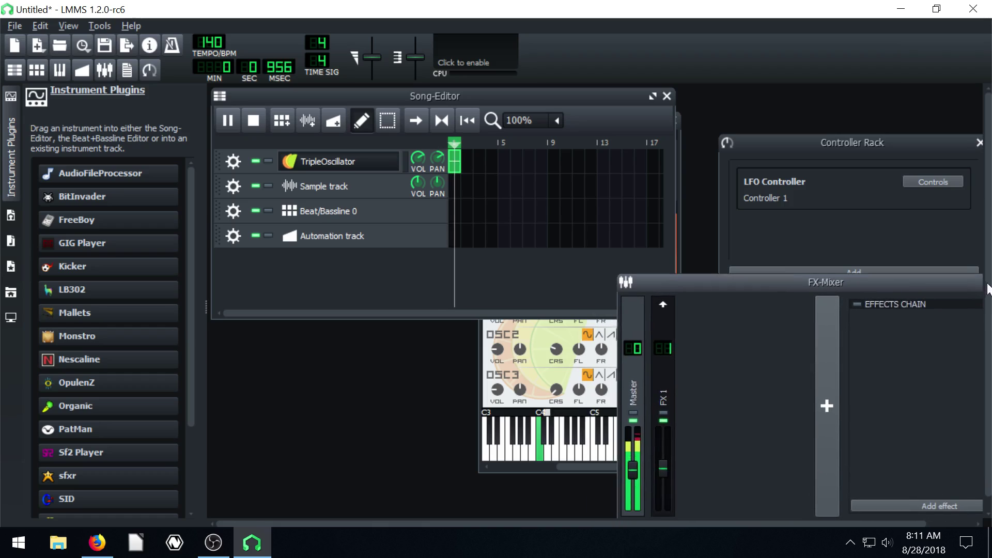
click(500, 470)
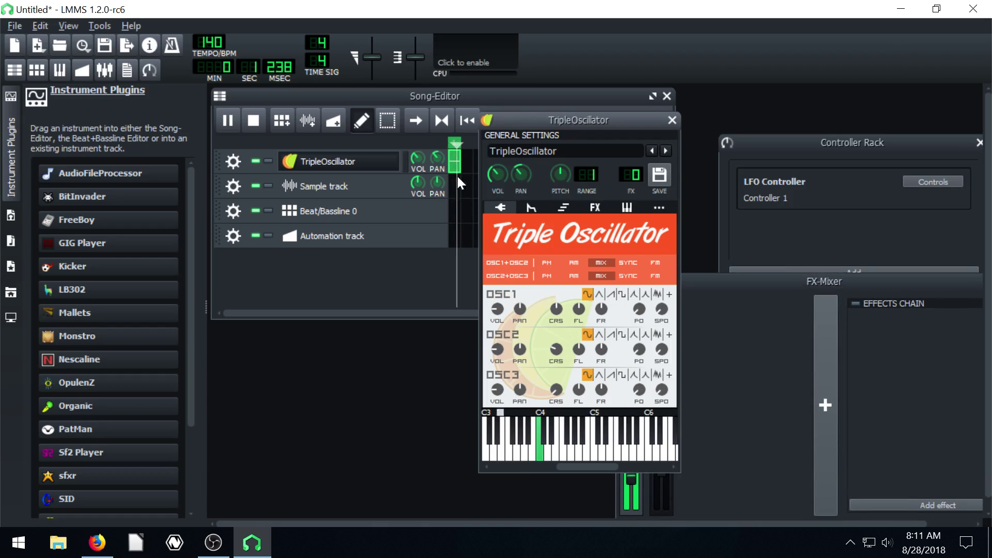
drag(534, 120, 331, 129)
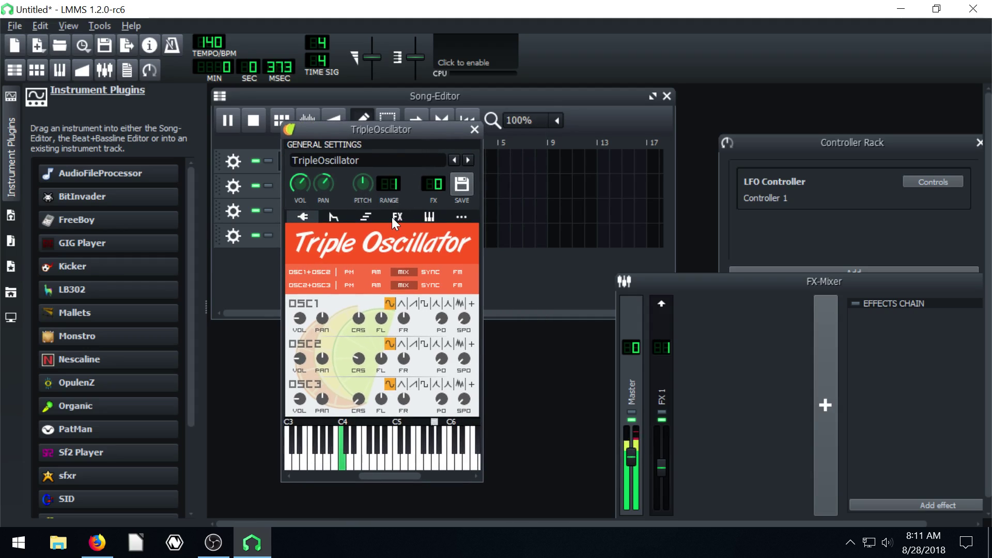
Stop the song and show the TripleOscillator's effects chain
click(253, 120)
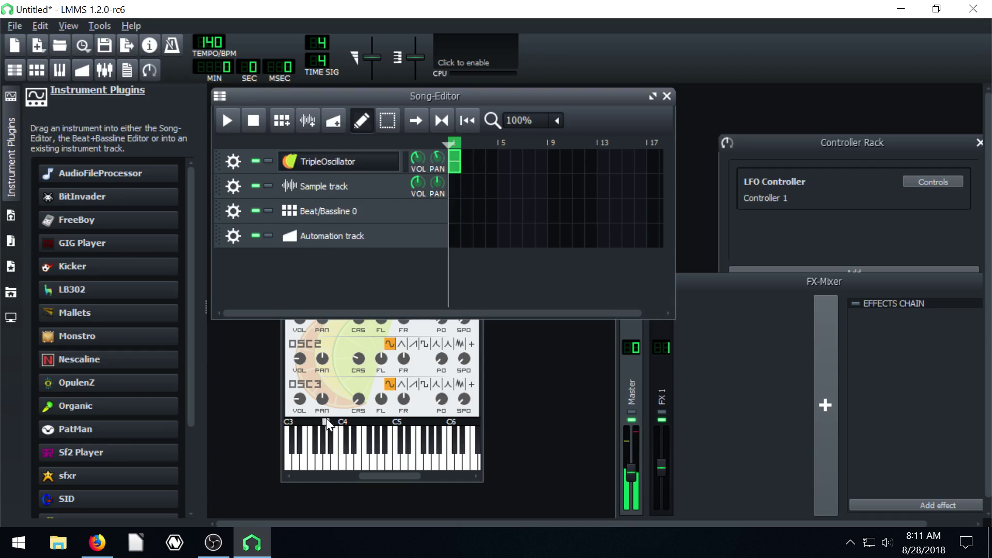
click(300, 476)
click(398, 217)
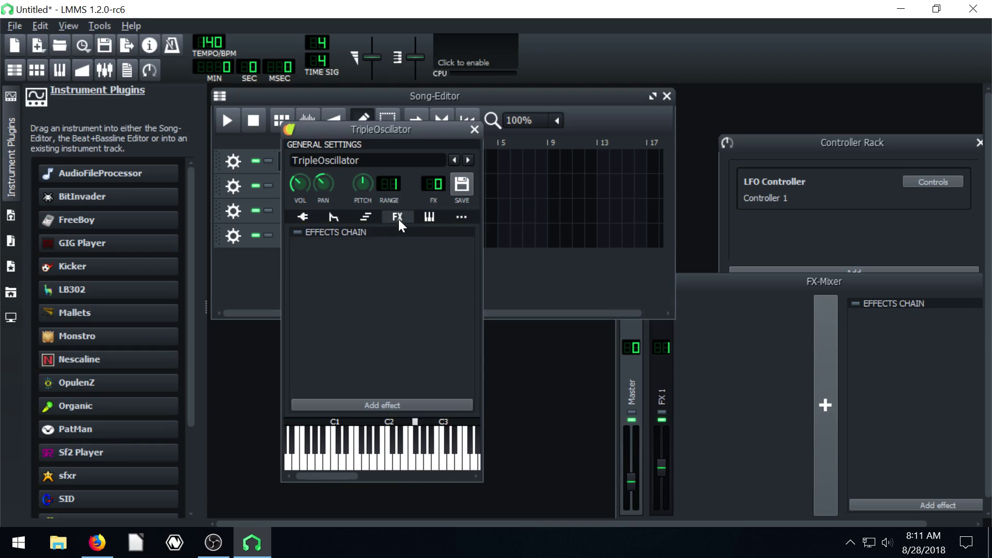
Open the effect chooser and cancel it, leaving the TripleOscillator chain empty
click(364, 406)
drag(374, 95, 329, 94)
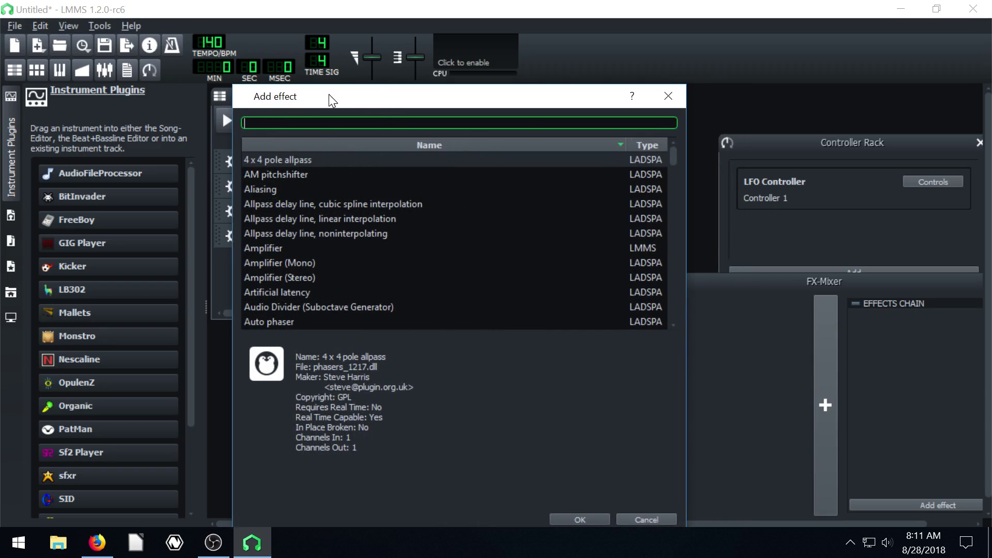
click(642, 519)
click(392, 95)
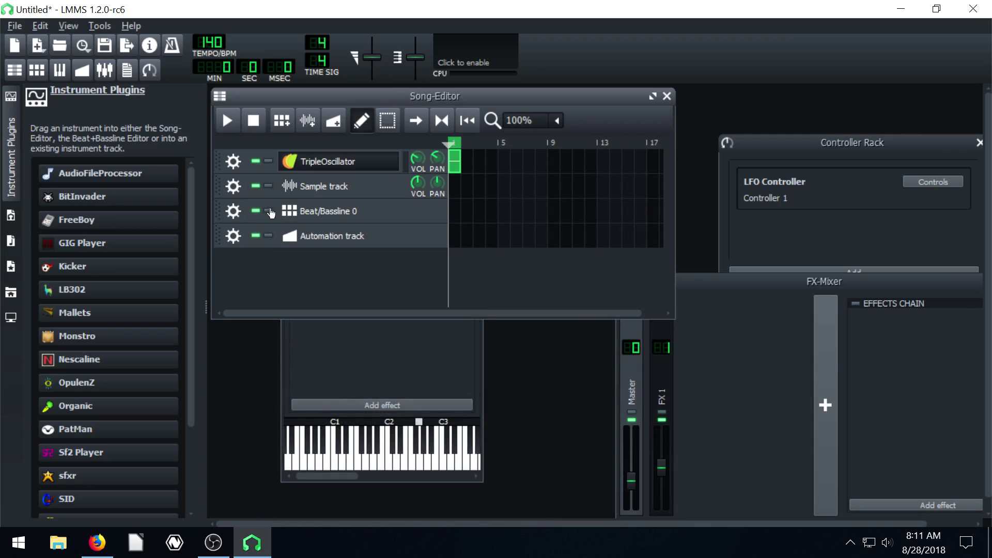
Place a Beat/Bassline 0 block at bar 1 and switch on Kicker steps 1, 5, 13 and 15
click(455, 211)
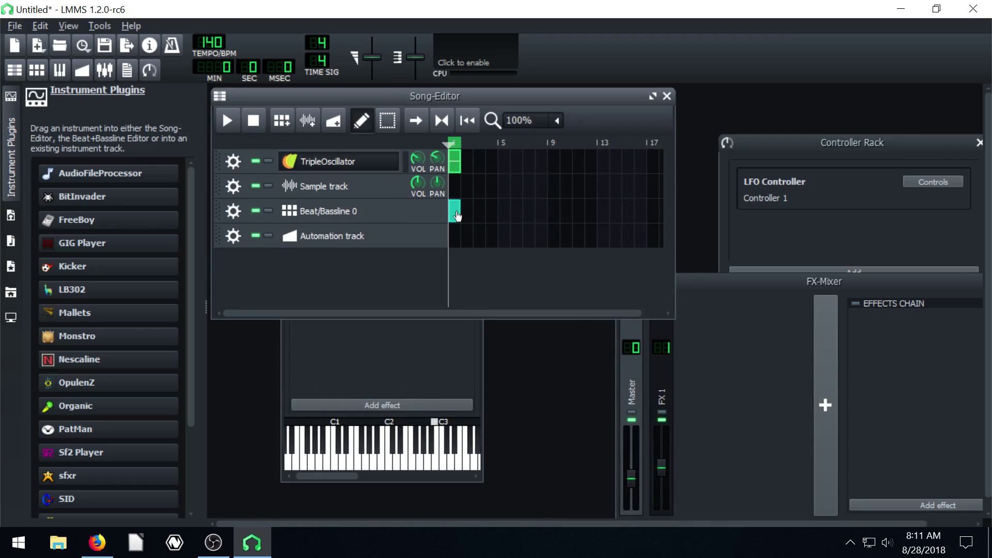
click(343, 216)
drag(736, 98, 302, 133)
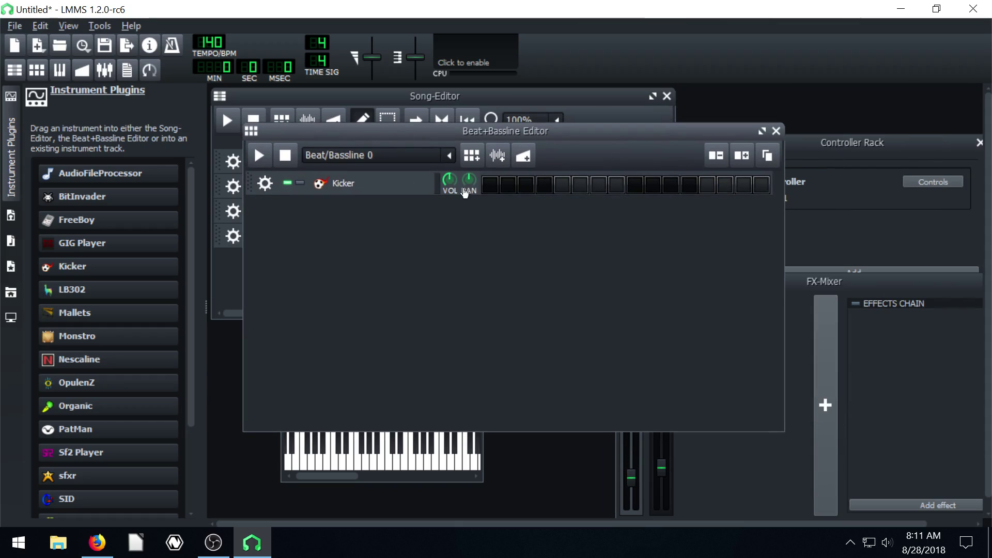
click(490, 186)
click(707, 192)
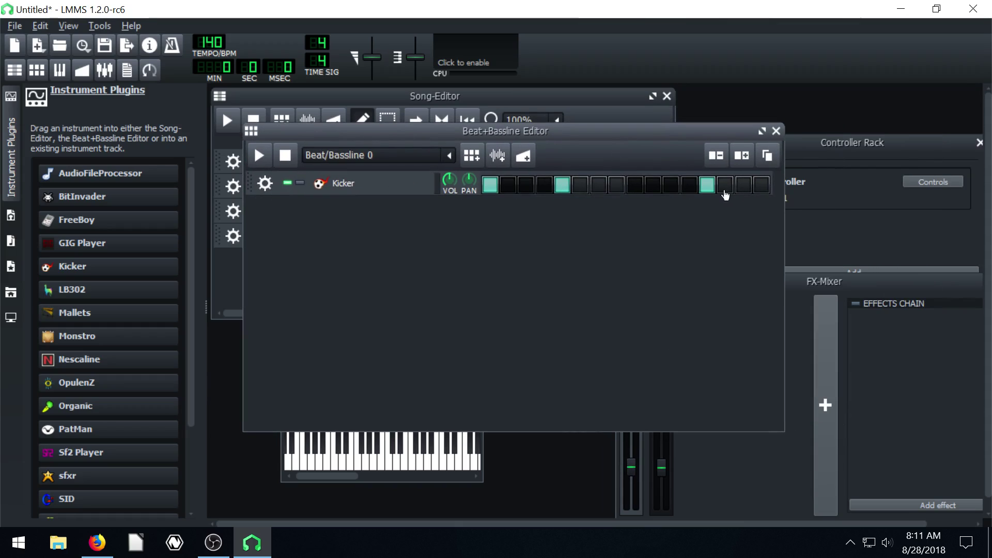
Play and stop the Kicker pattern, then close the beat editor
click(259, 156)
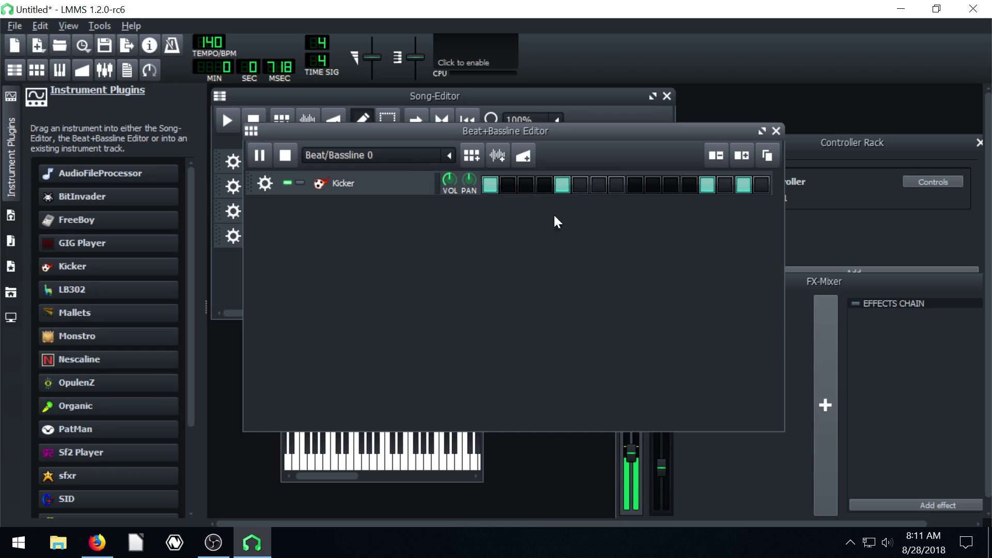
click(287, 157)
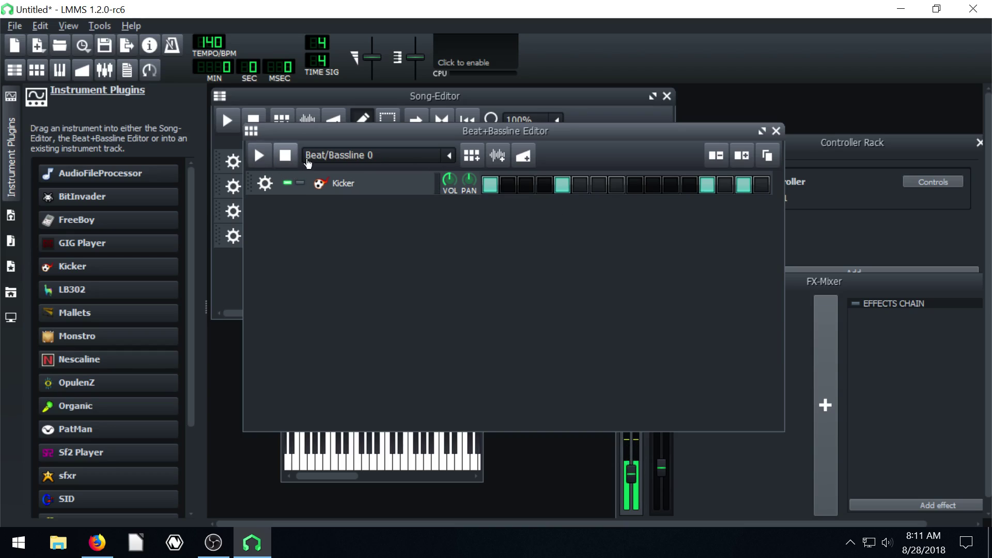
click(776, 131)
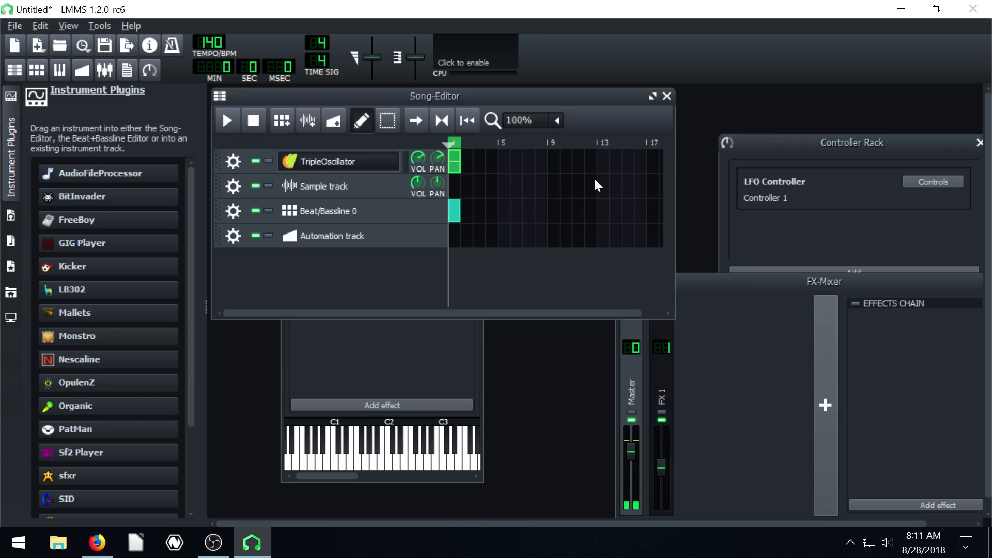
Play the whole song briefly, then stop it
click(227, 121)
mouse_move(418, 158)
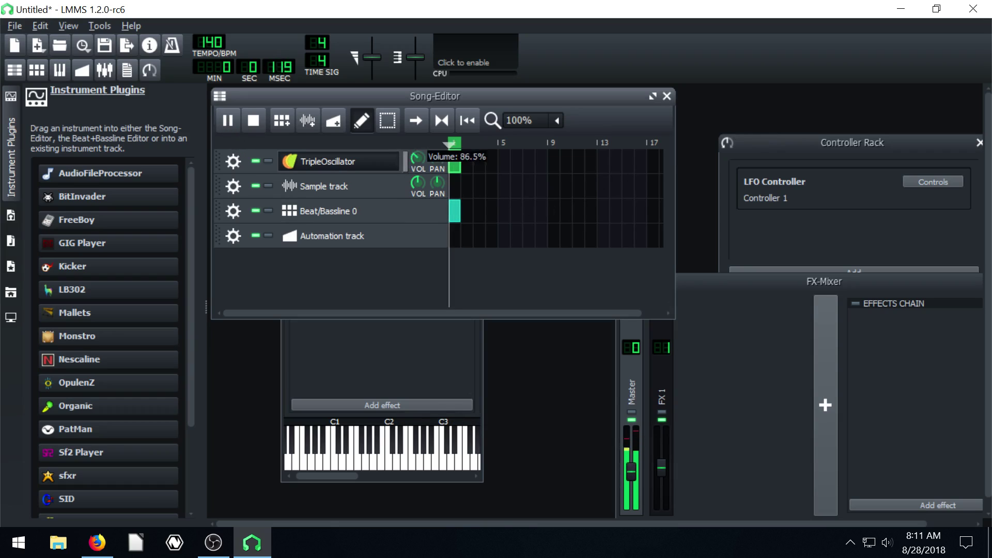
click(254, 120)
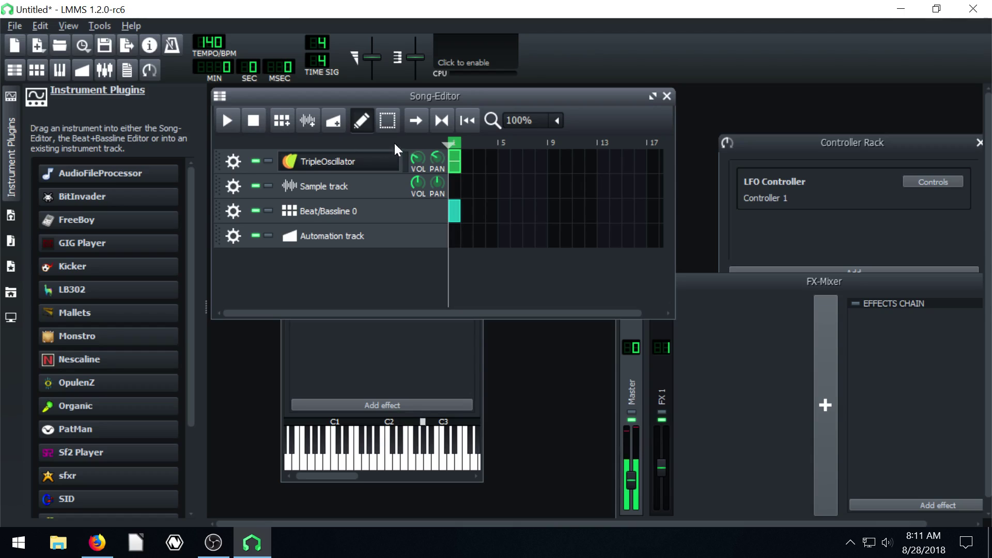
Remove the TripleOscillator volume's Controller 1 link, start playback, and lower volume to about 61.2%
right_click(418, 161)
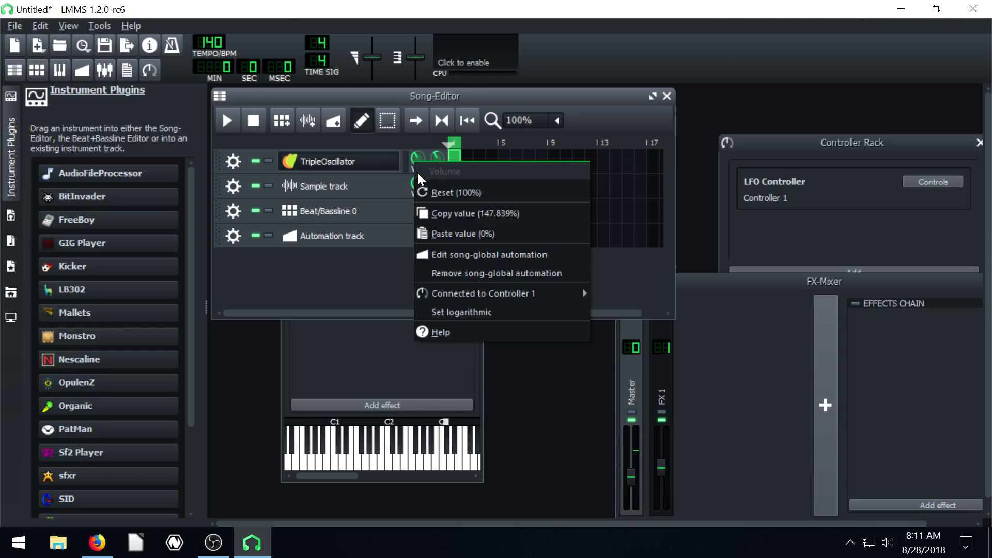
mouse_move(442, 292)
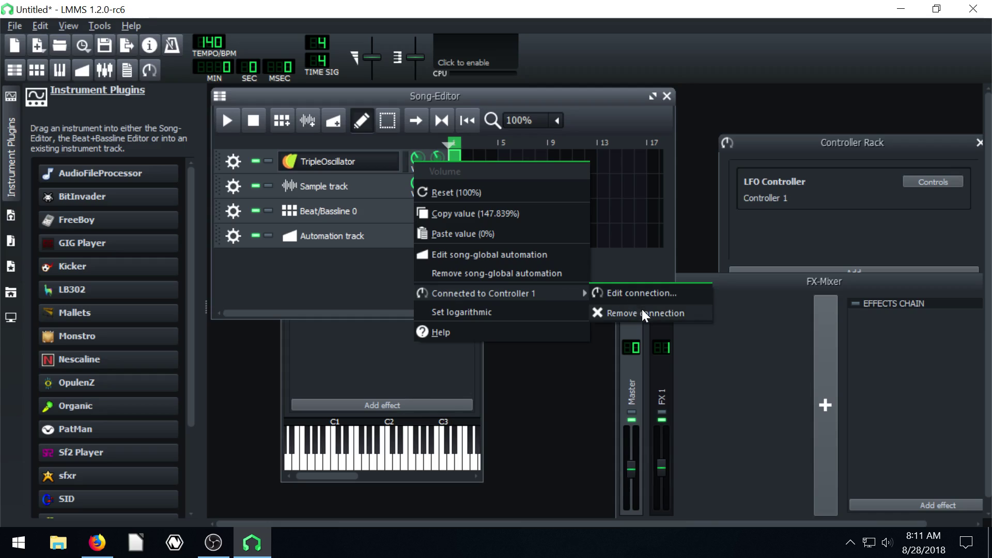
click(625, 312)
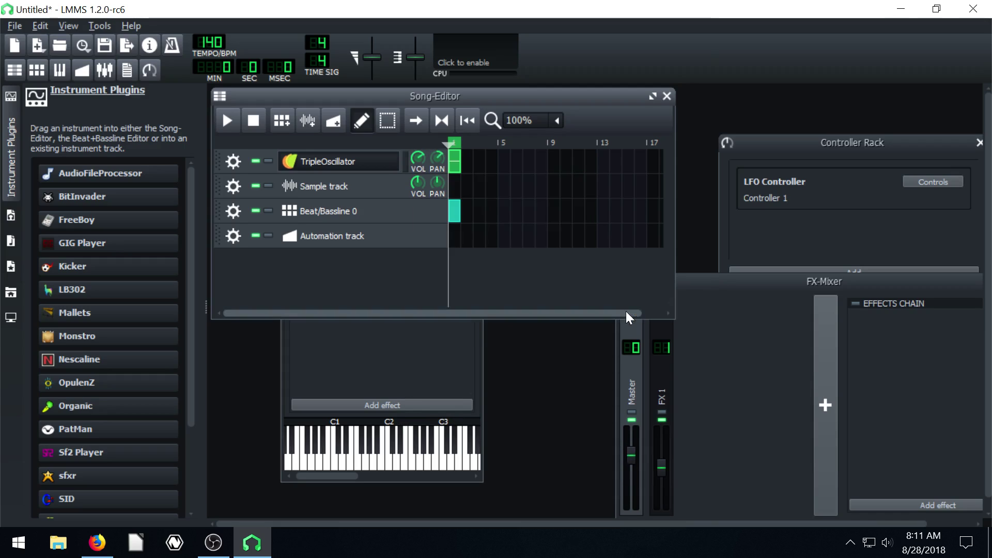
click(417, 158)
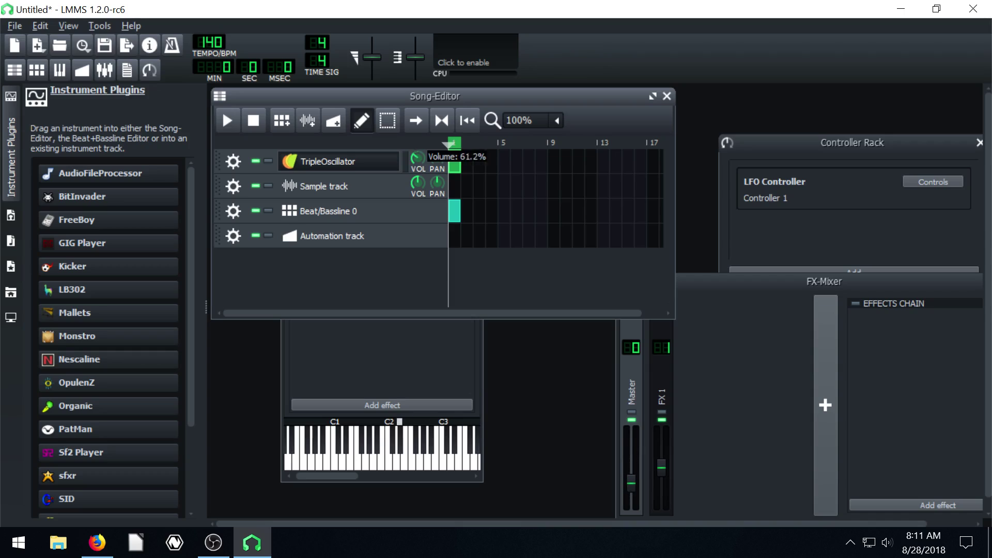
key(space)
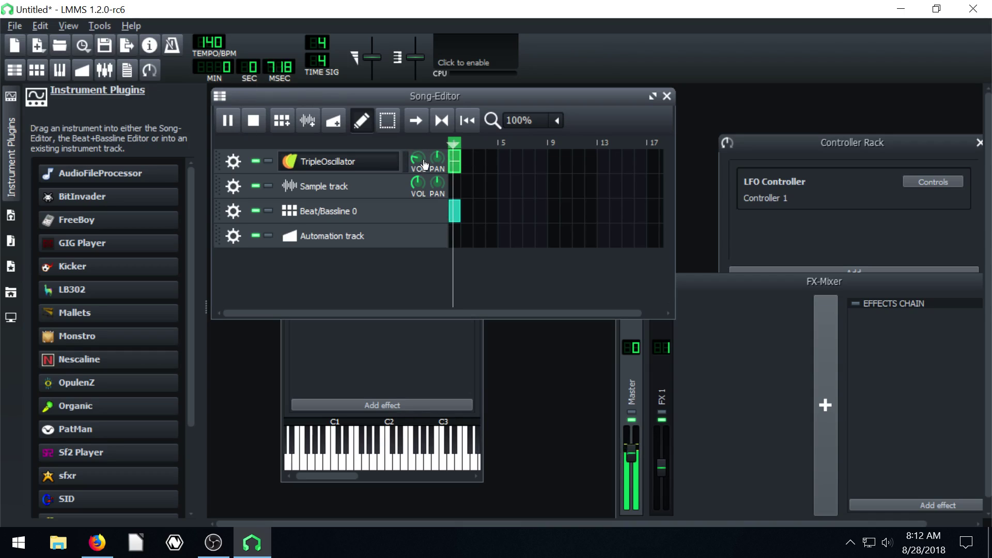
drag(418, 157, 417, 160)
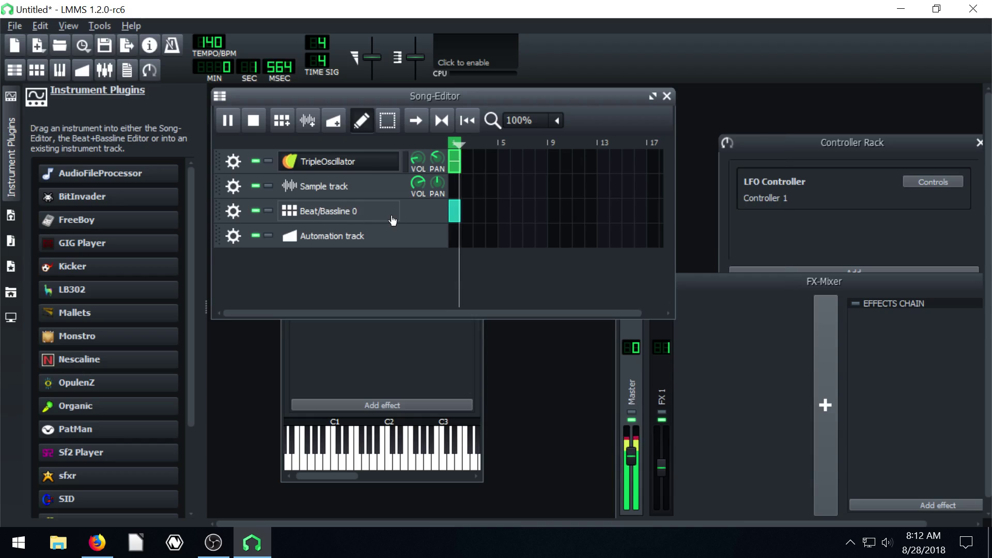
Open the Beat/Bassline 0 editor, rearrange it beside the FX-Mixer, and stop playback
double_click(454, 211)
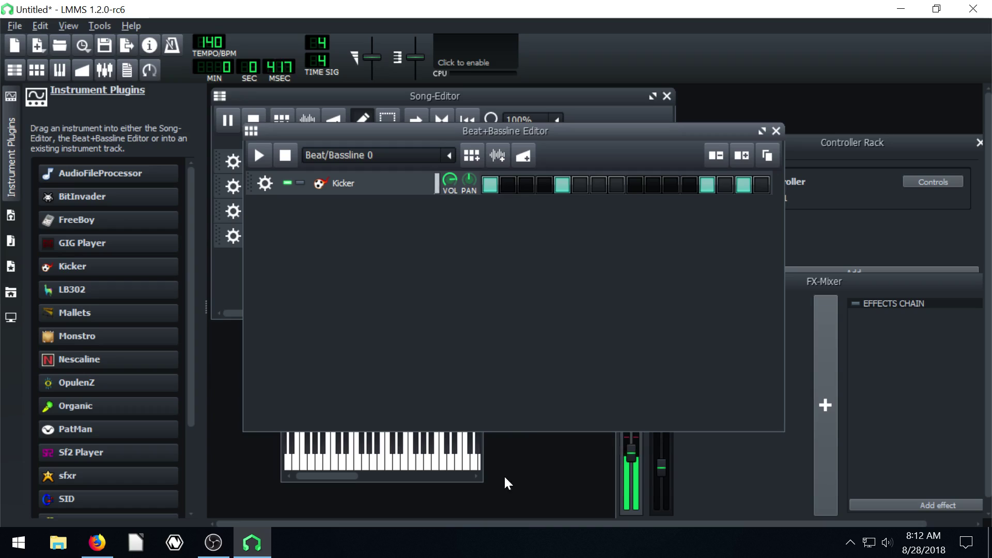
click(768, 272)
drag(775, 284, 402, 218)
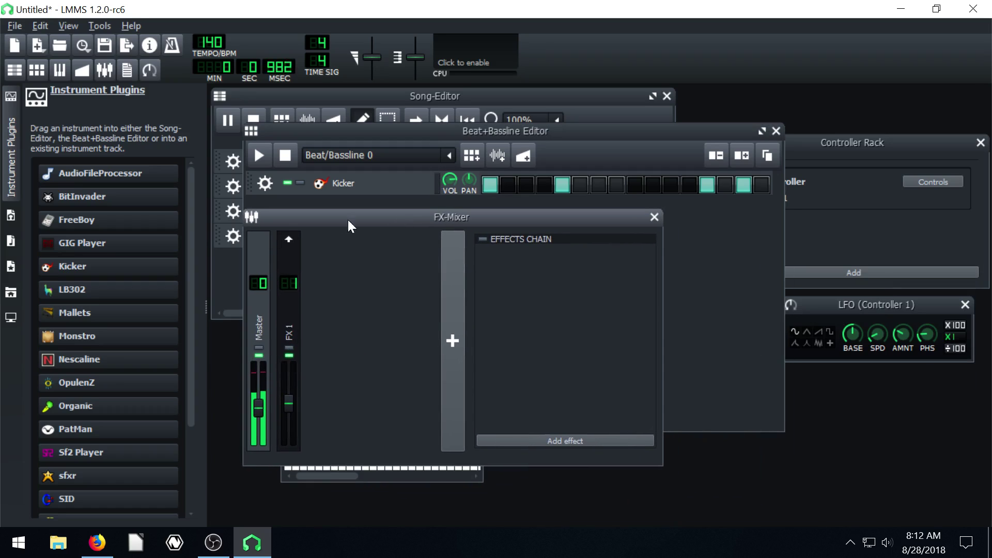
drag(428, 131, 528, 203)
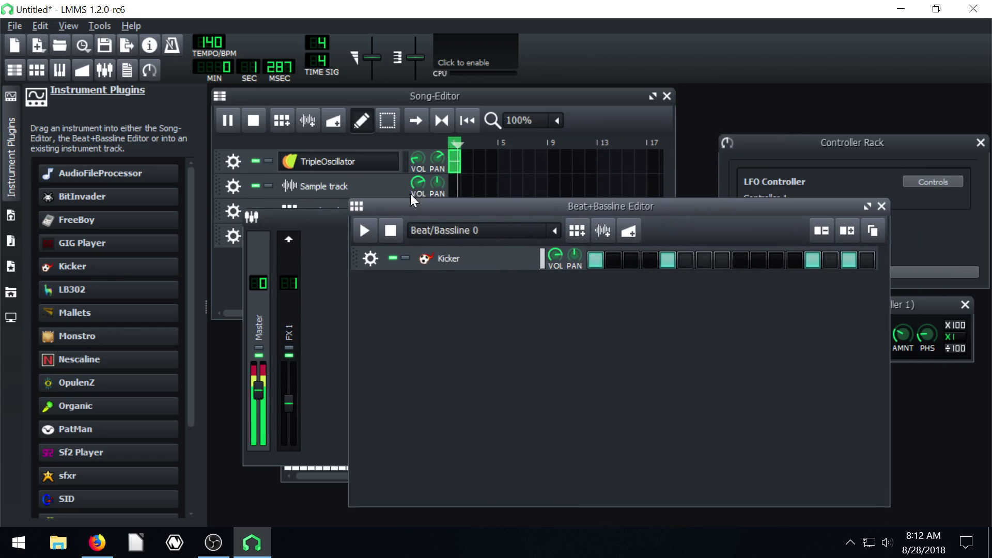
click(253, 120)
click(614, 319)
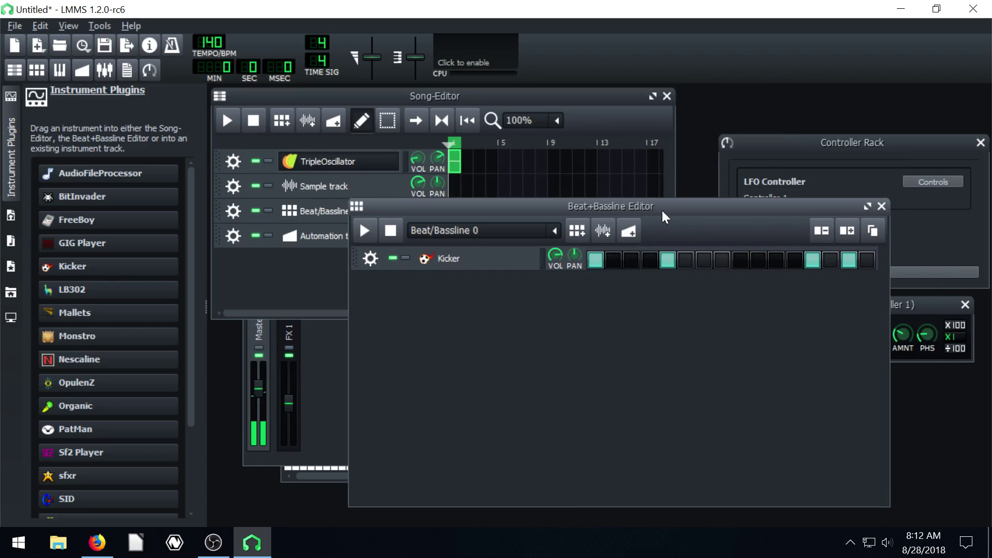
Open the Kicker instrument window and show its empty effects chain
click(449, 259)
drag(812, 170, 624, 138)
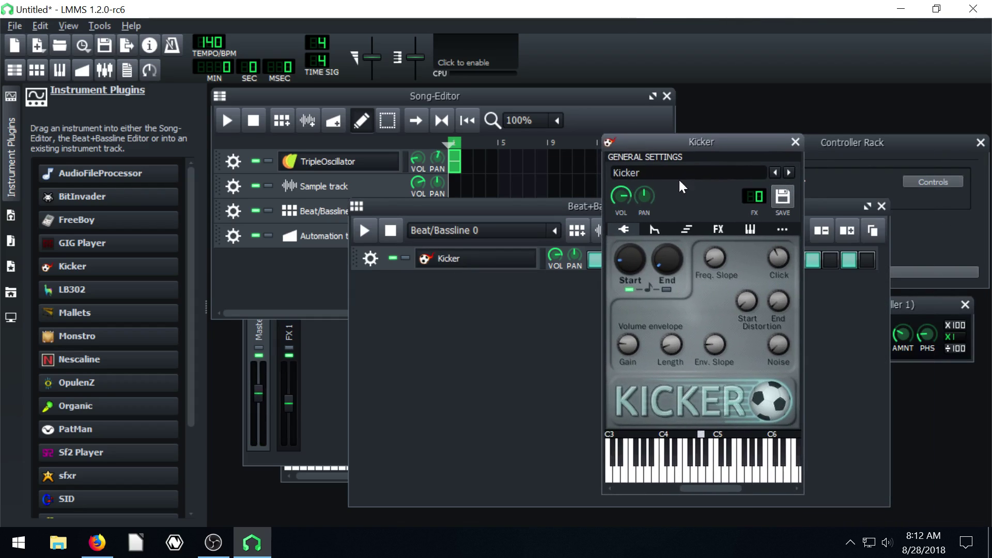
click(718, 229)
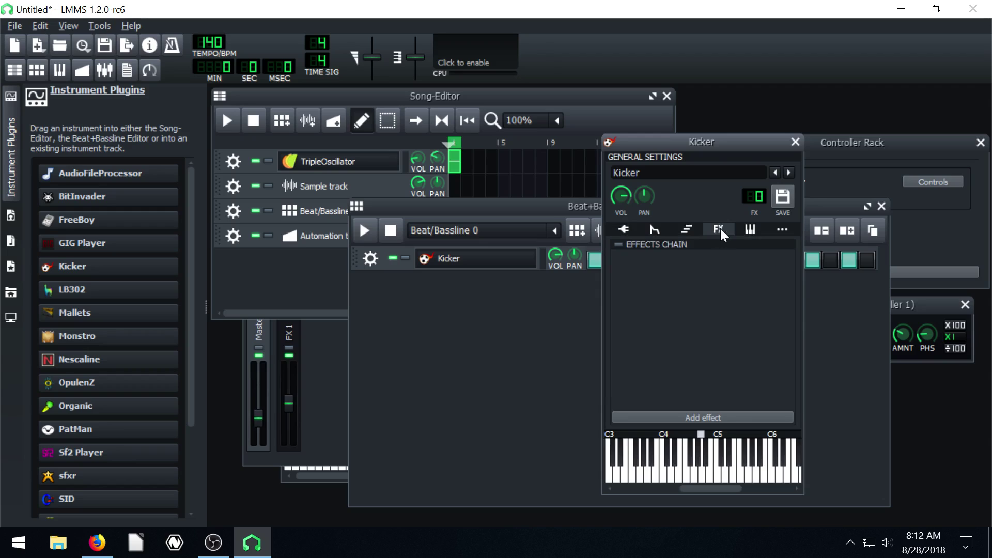
Search 'peak' and add the Peak Controller effect to the Kicker's effects chain
click(678, 417)
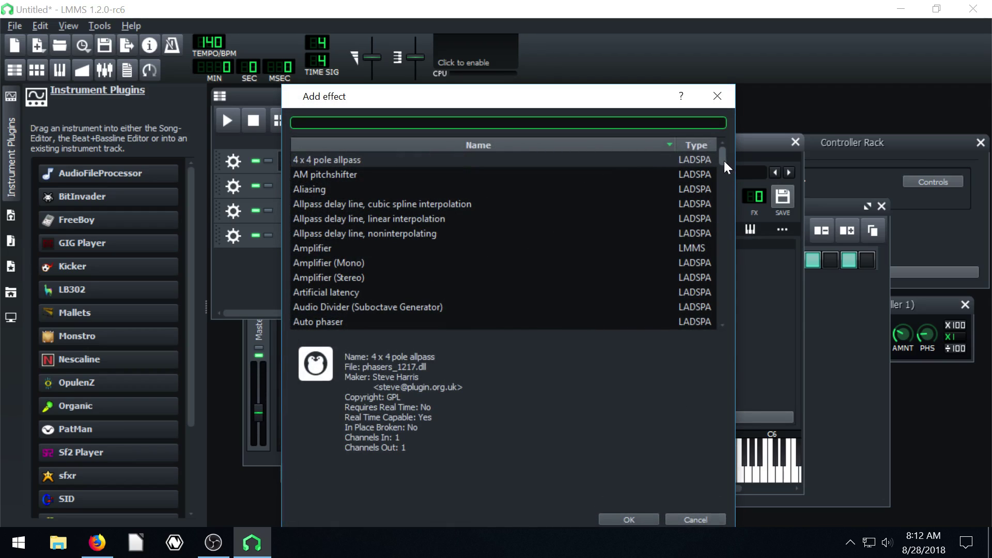
drag(723, 156, 707, 247)
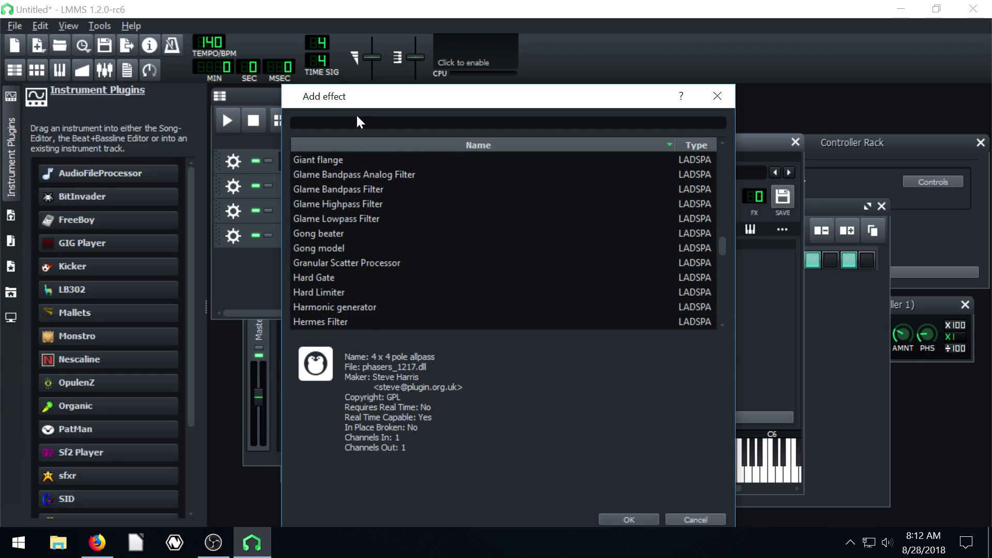
click(357, 122)
text(peak)
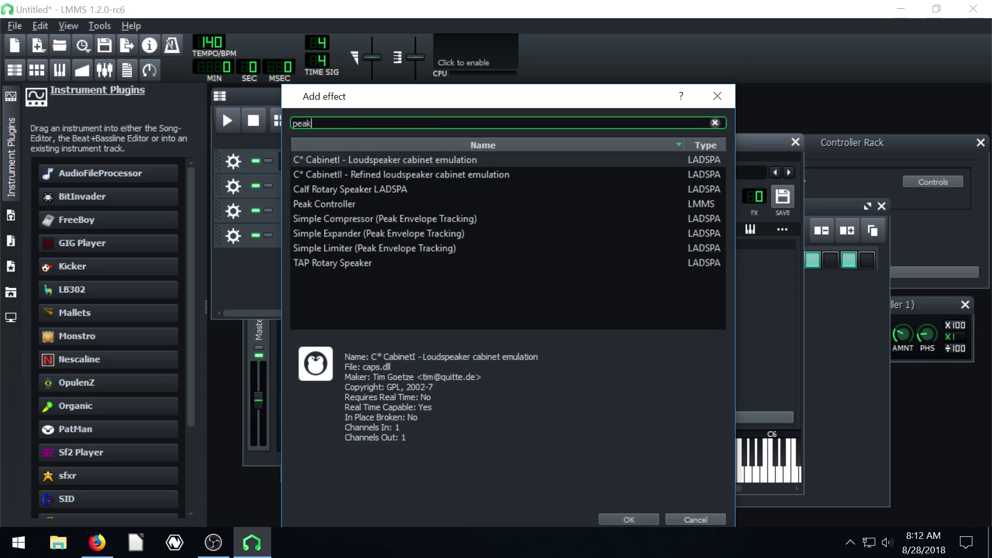
click(345, 205)
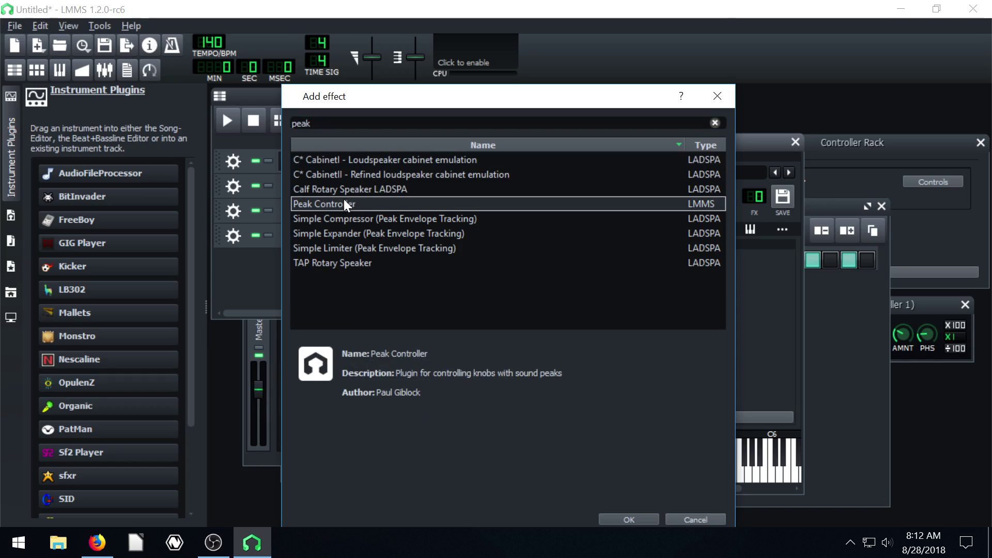
click(630, 519)
Arrange the Controller Rack to show both controllers and bring the LFO window into view
drag(704, 142, 449, 160)
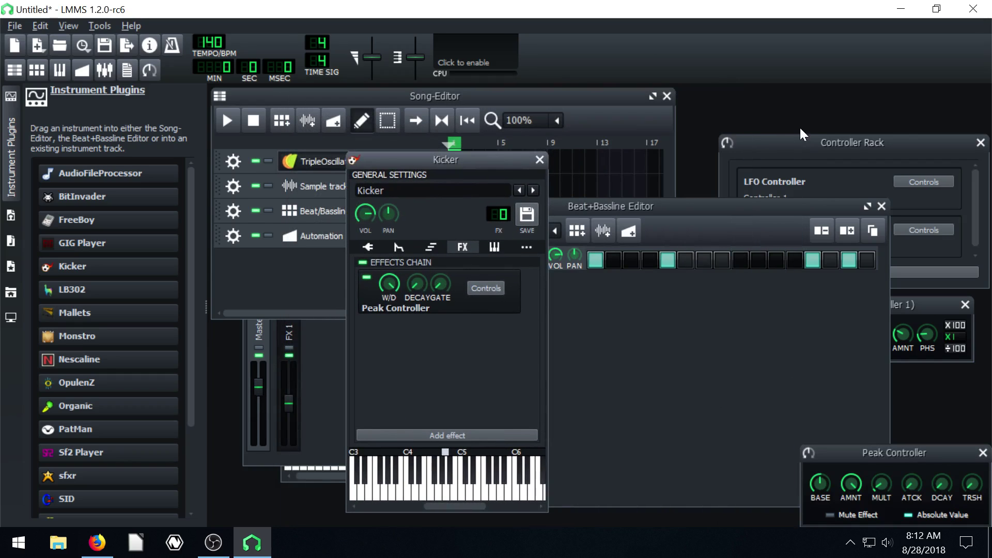
drag(749, 140, 742, 116)
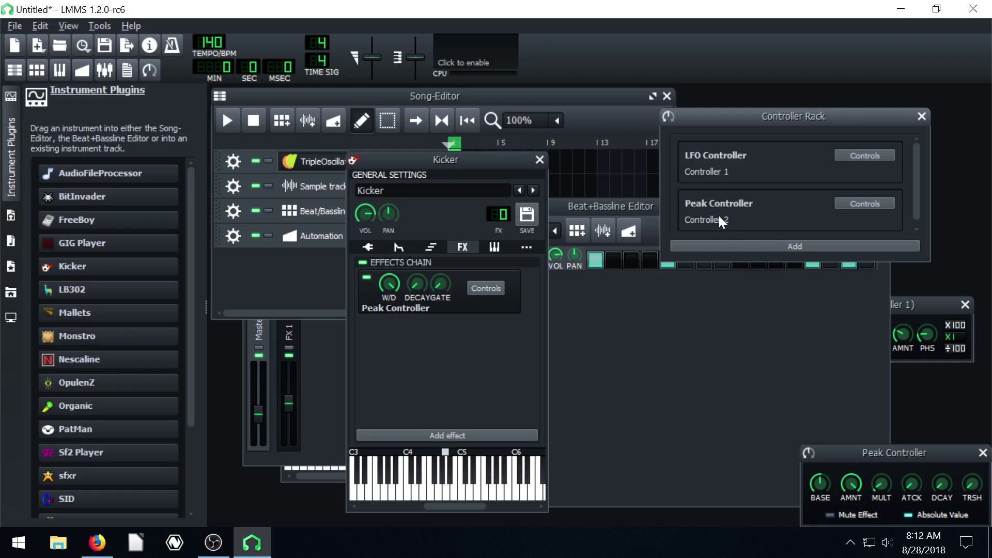
click(915, 306)
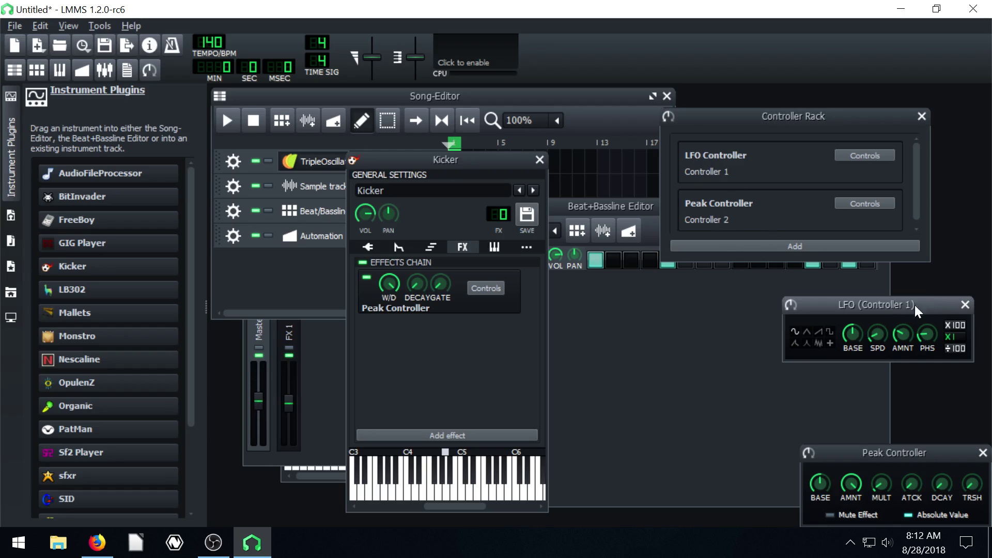
Raise the Master fader slightly, move the Kicker window aside, and play a Kicker note
drag(254, 429, 261, 414)
drag(472, 156, 541, 147)
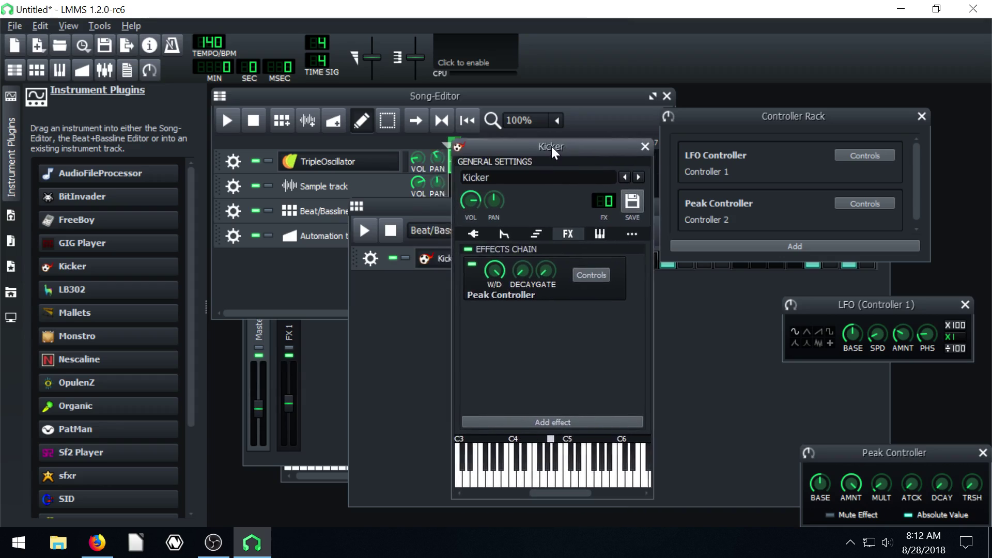
click(534, 480)
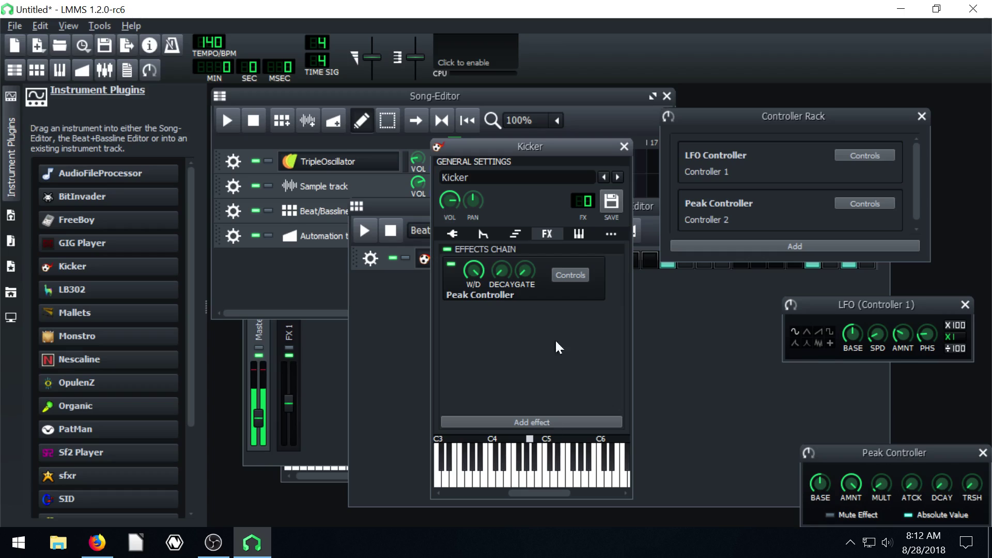
Connect the FX 1 fader to Controller 2, the Kicker's Peak Controller
click(329, 378)
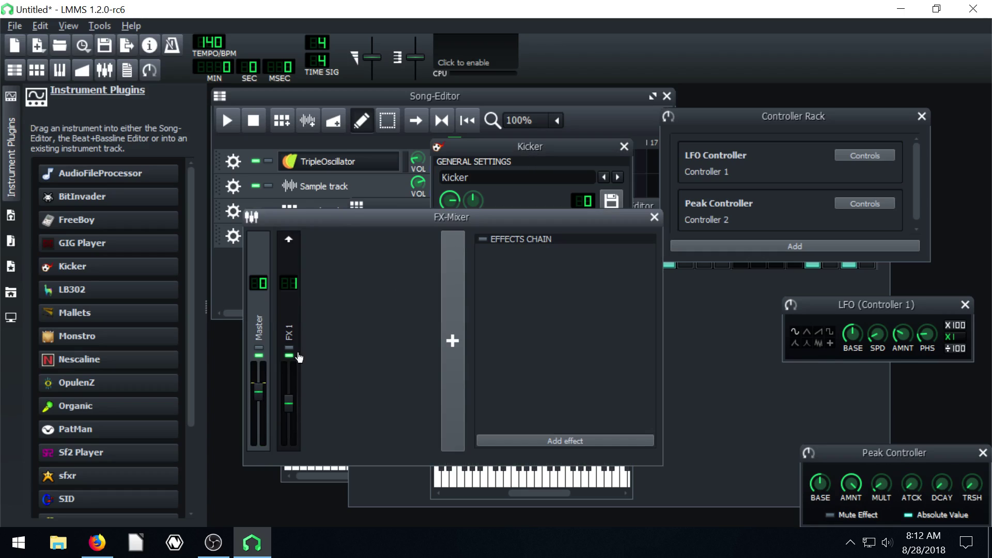
click(529, 146)
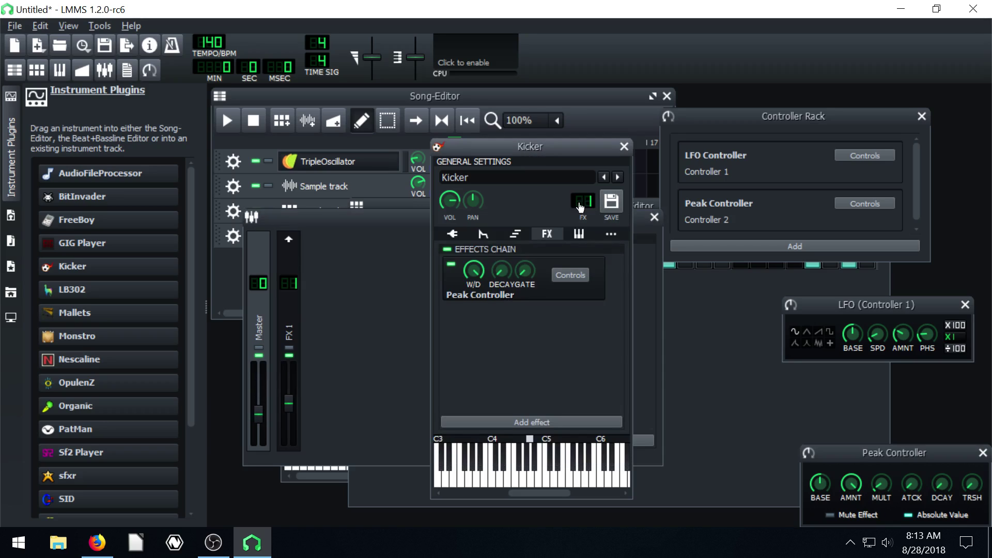
drag(529, 148, 537, 147)
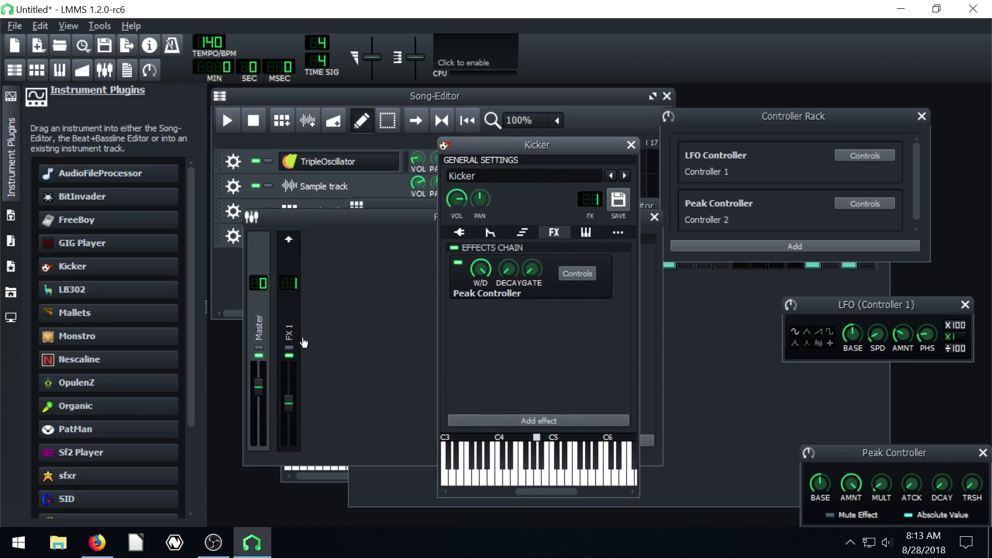
click(291, 403)
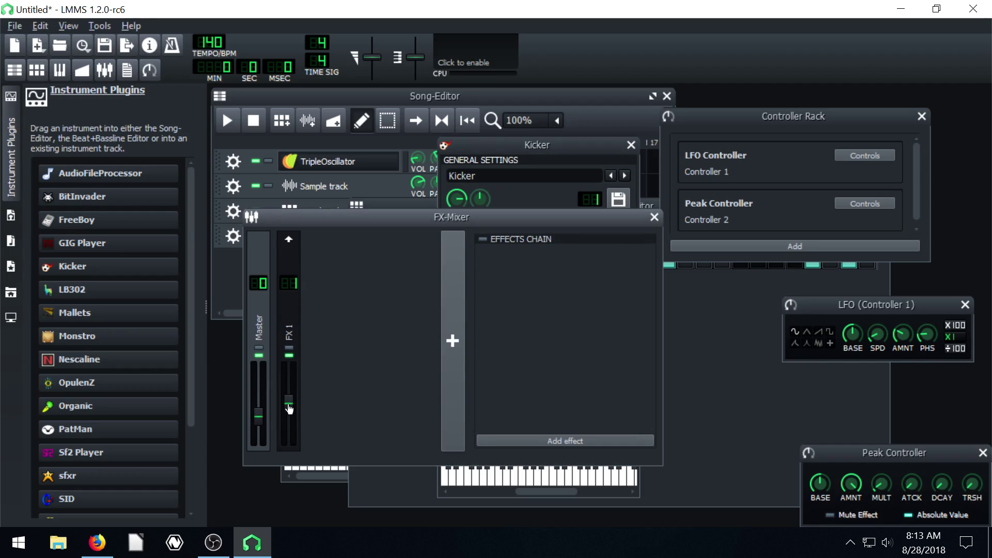
right_click(288, 408)
click(342, 533)
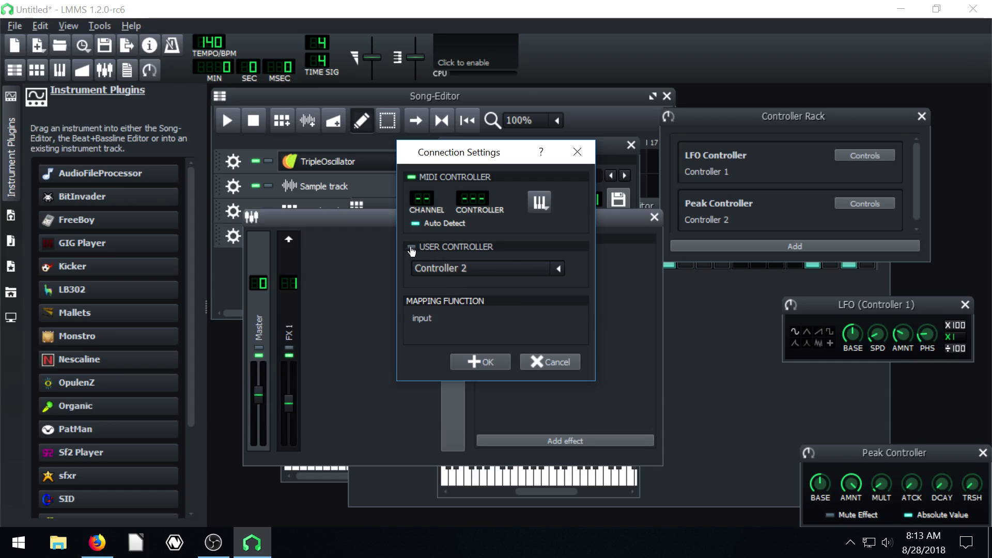
click(486, 360)
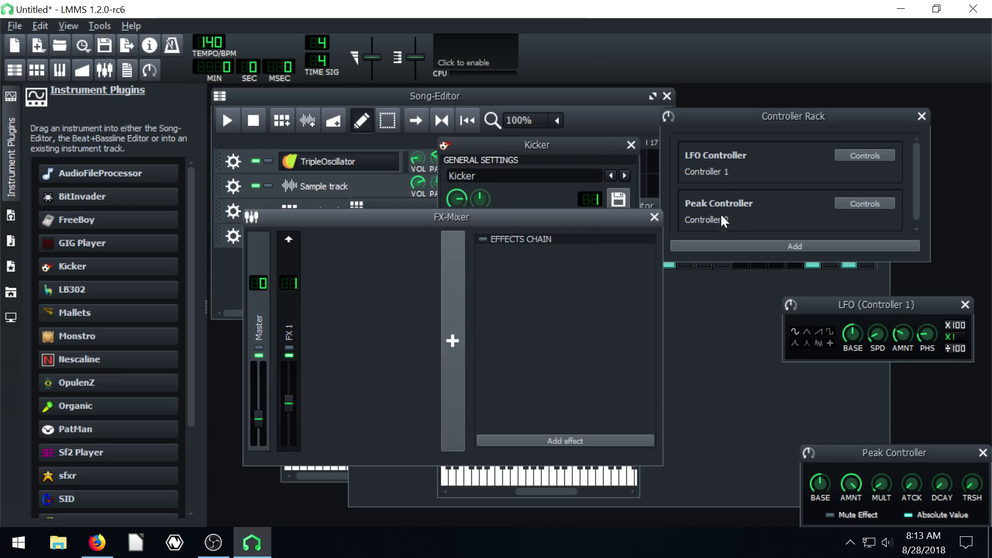
Play Kicker notes repeatedly to watch the FX 1 fader pump
click(529, 479)
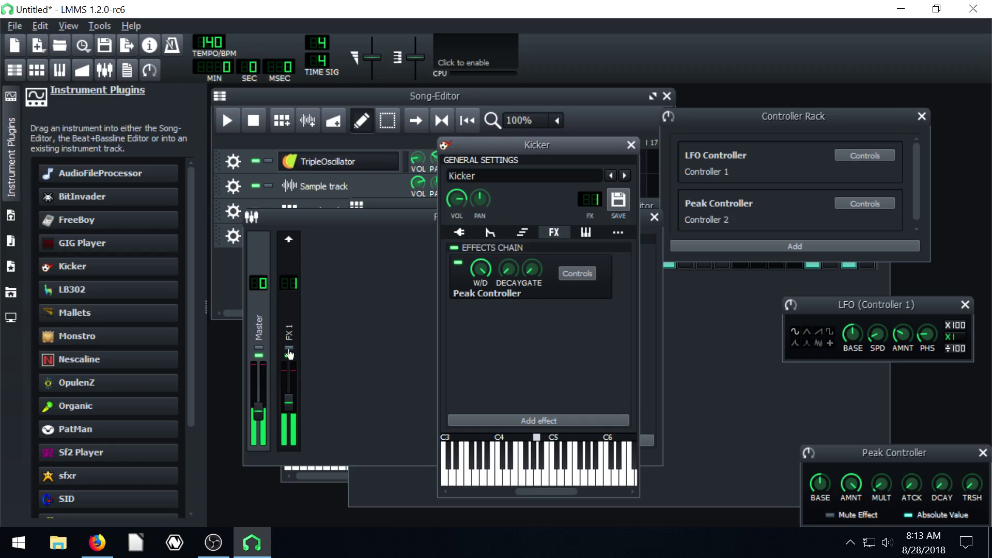
click(538, 474)
click(538, 473)
Play the song, lower the FX 1 fader, and place the Peak Controller window beside the LFO
click(227, 120)
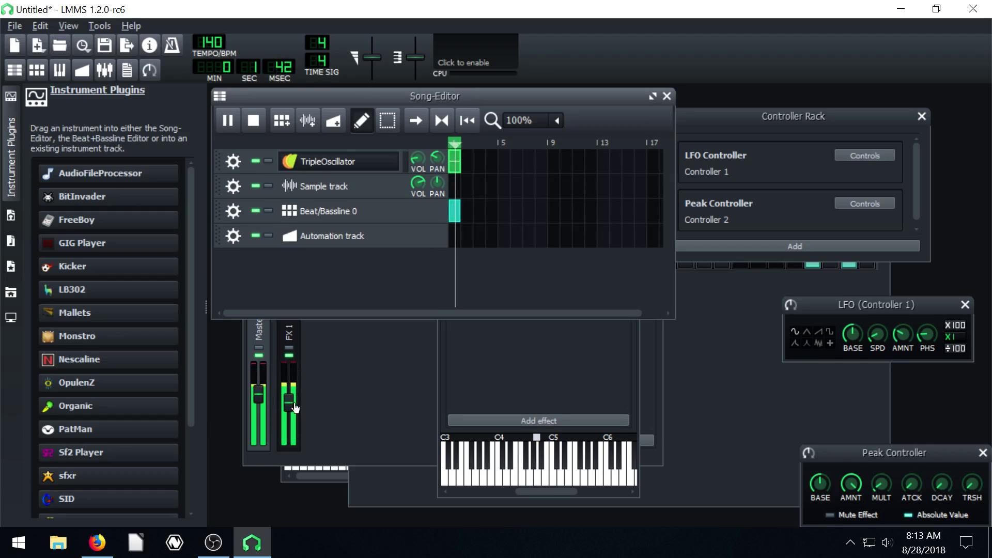
drag(289, 386, 295, 404)
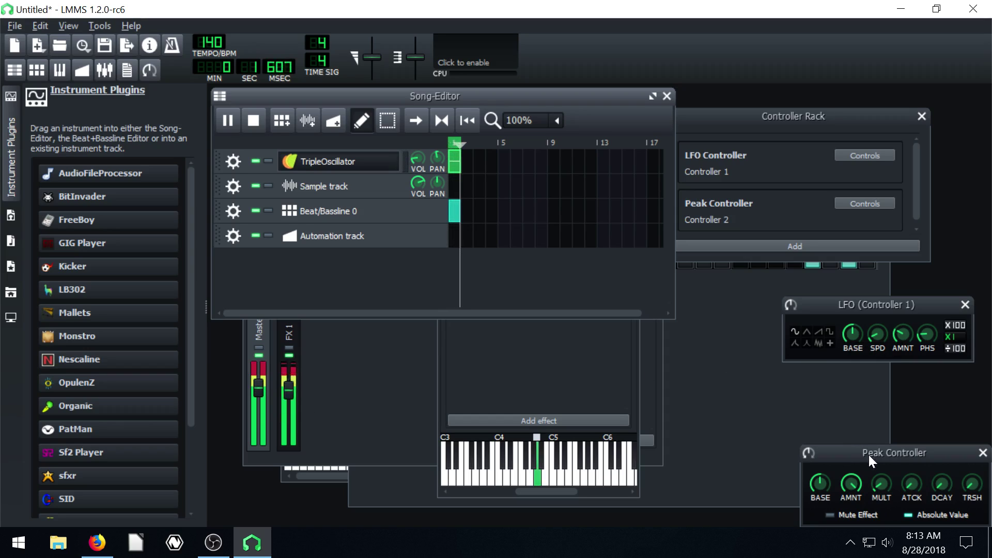
drag(869, 454, 726, 401)
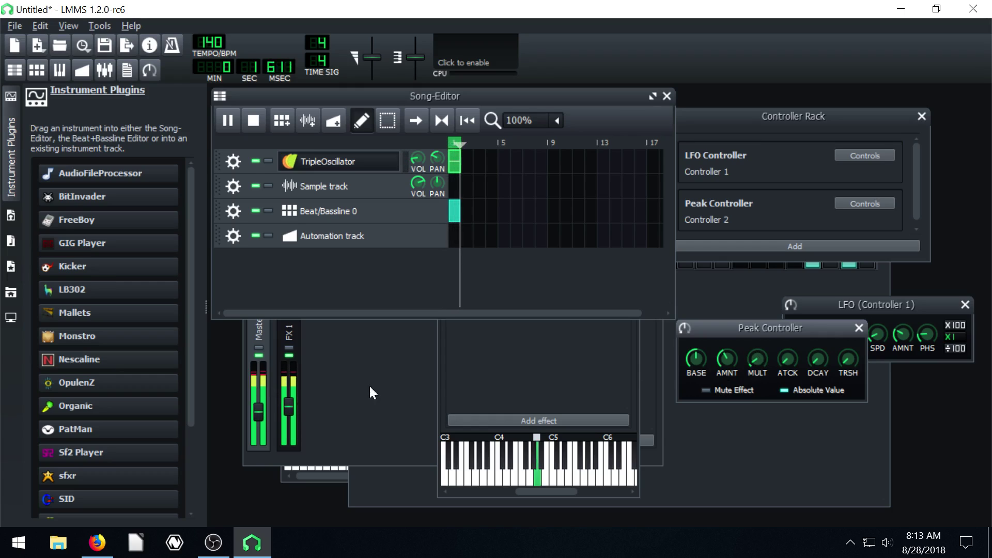
Stop playback, nudge the Peak Controller window right, and bring the Kicker window forward
click(254, 120)
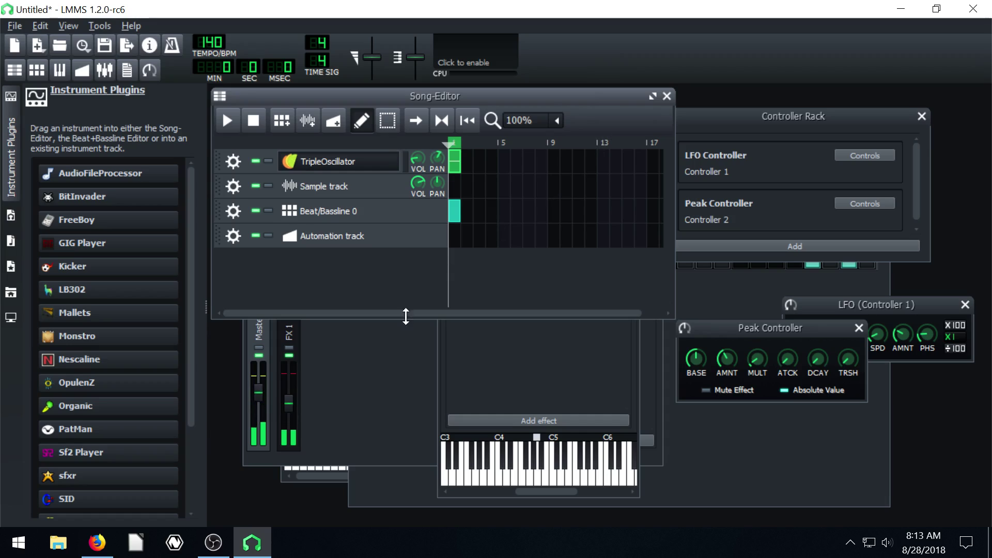
drag(737, 334, 793, 340)
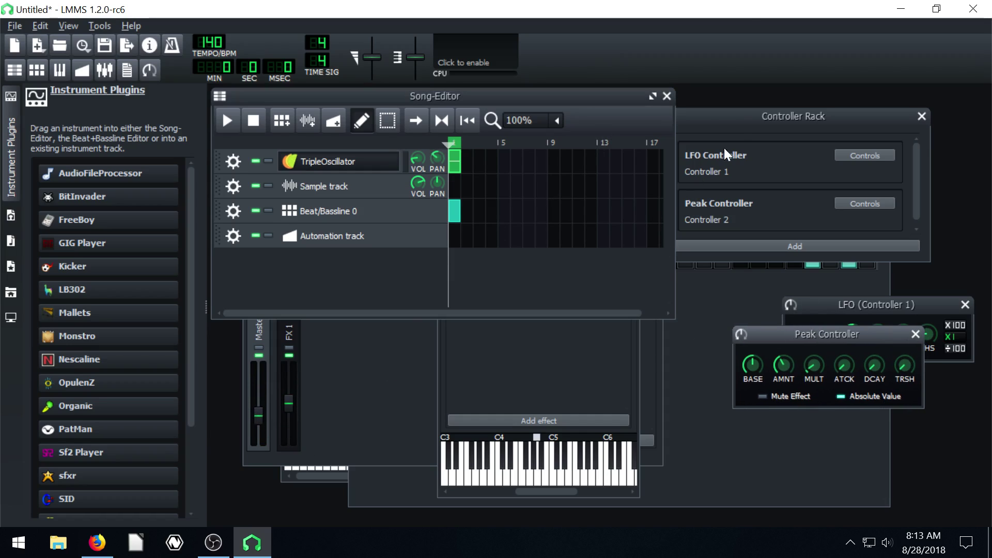
click(442, 408)
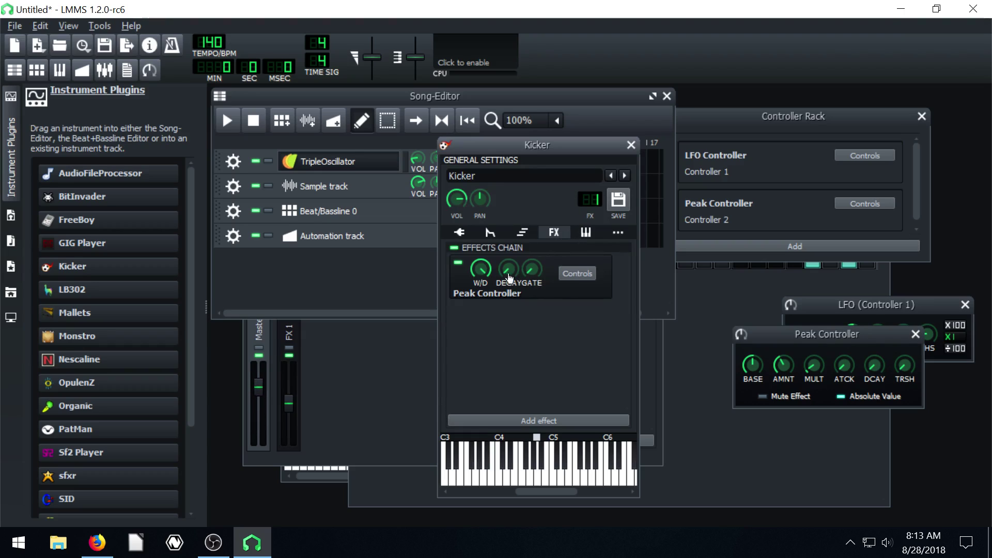
Add an Amplifier after the Kicker's Peak Controller, test a note, and enlarge the Controller Rack
drag(804, 123, 830, 112)
click(545, 420)
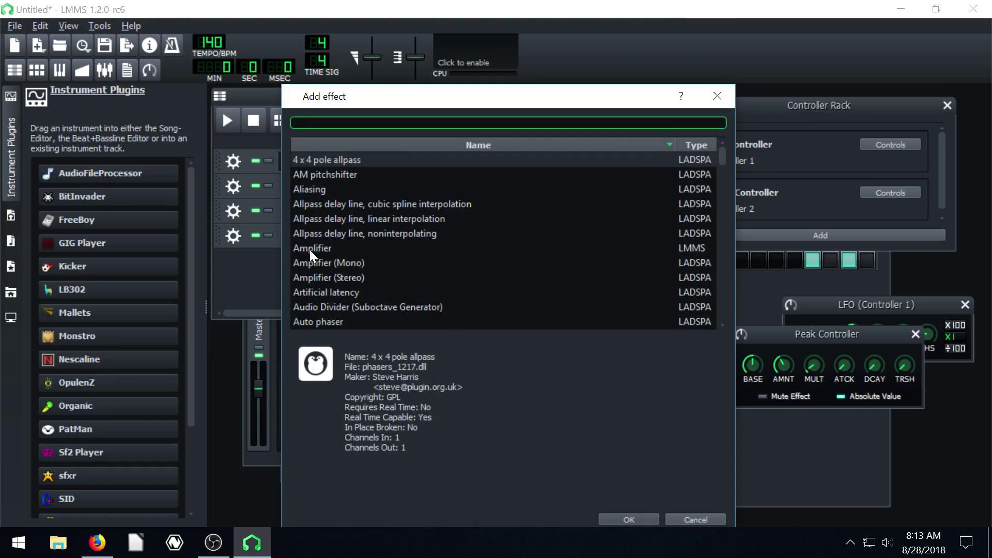
click(309, 248)
click(636, 520)
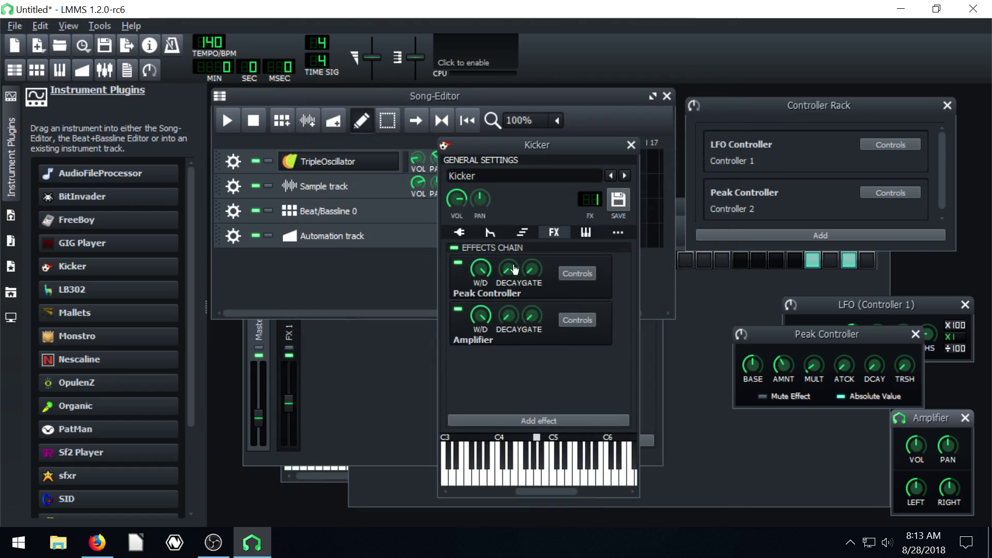
click(536, 478)
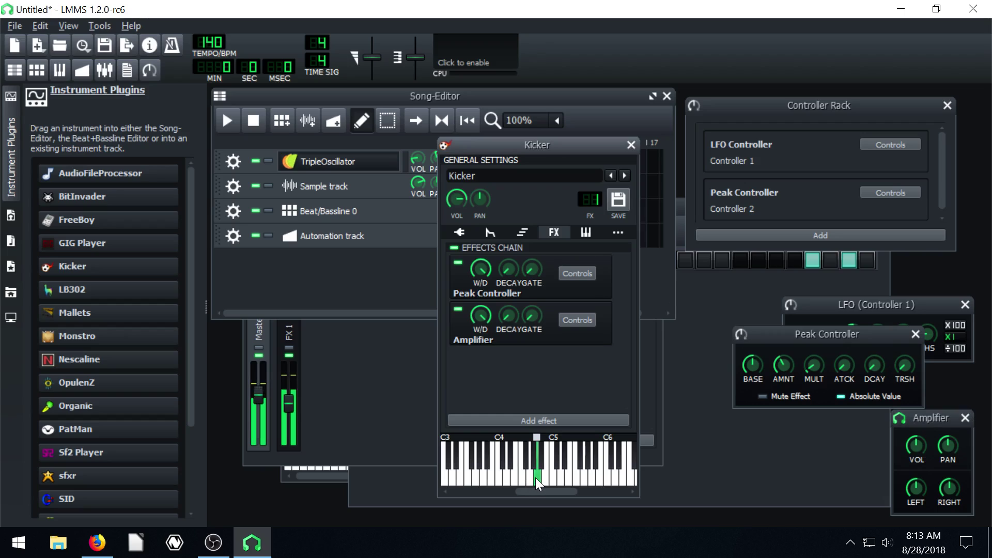
drag(833, 252, 817, 321)
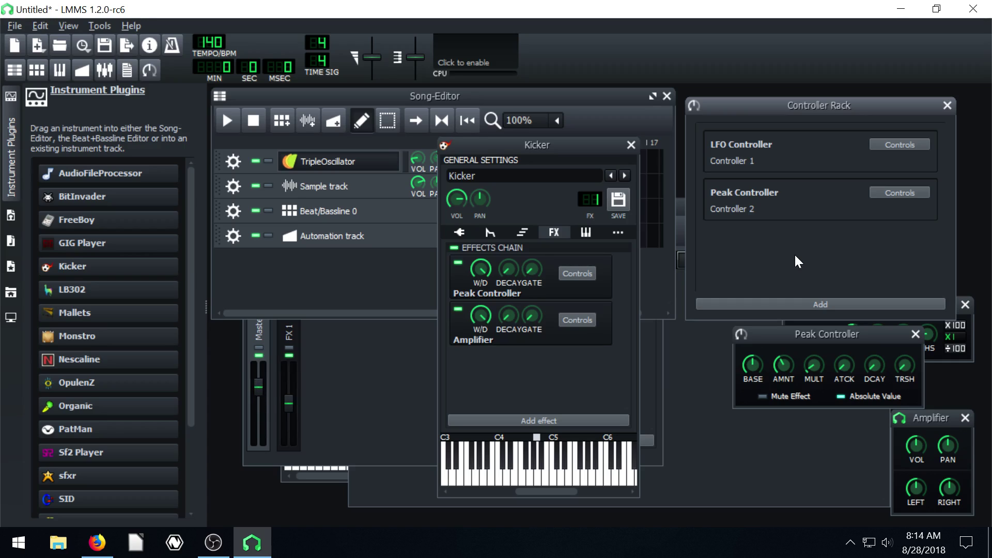
mouse_move(772, 114)
mouse_down()
mouse_move(760, 102)
mouse_move(766, 111)
mouse_up()
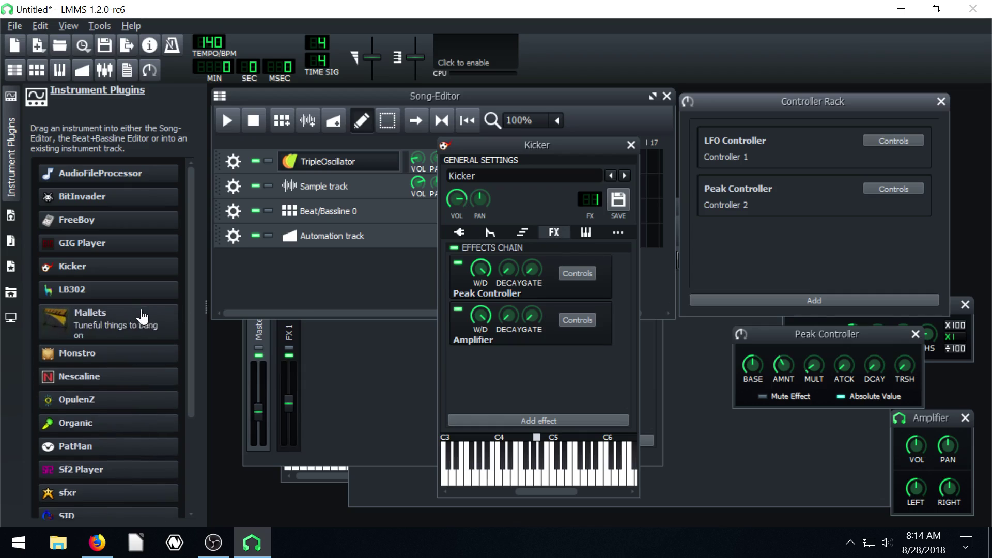
drag(589, 141, 707, 158)
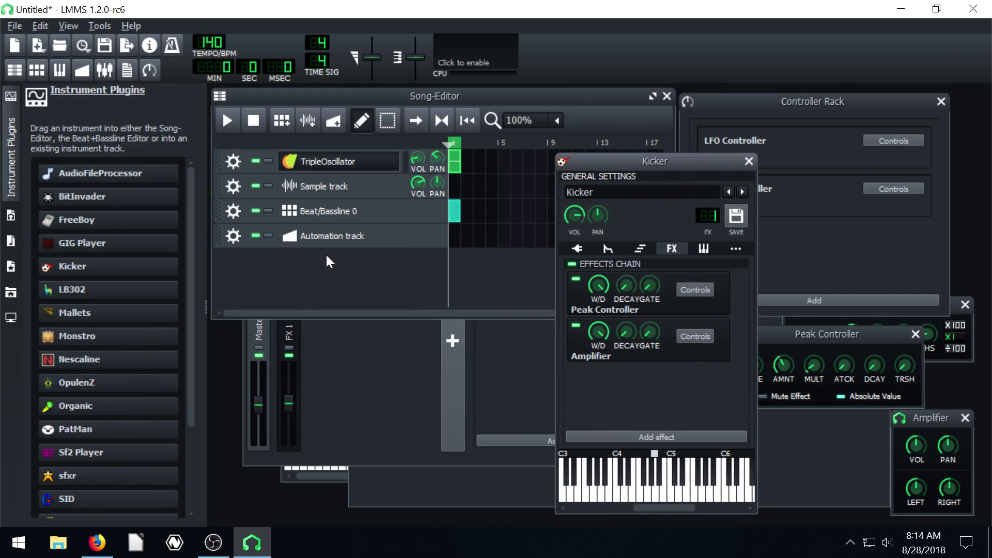
drag(788, 104, 798, 104)
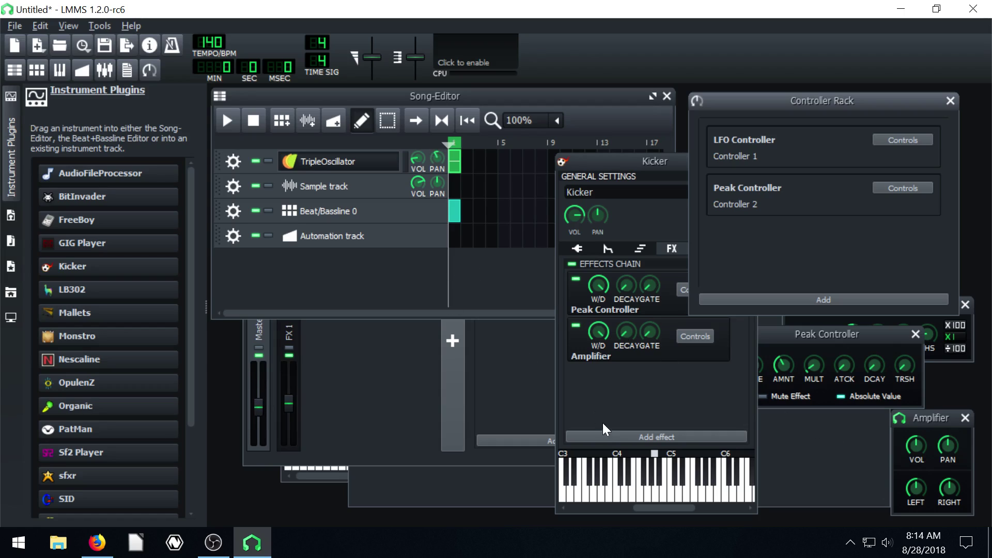
click(227, 120)
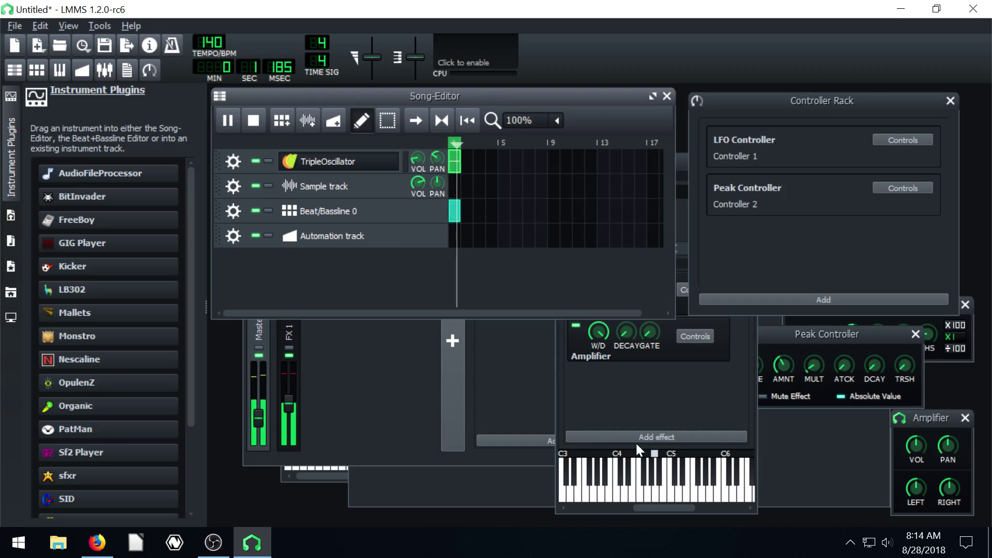
click(258, 123)
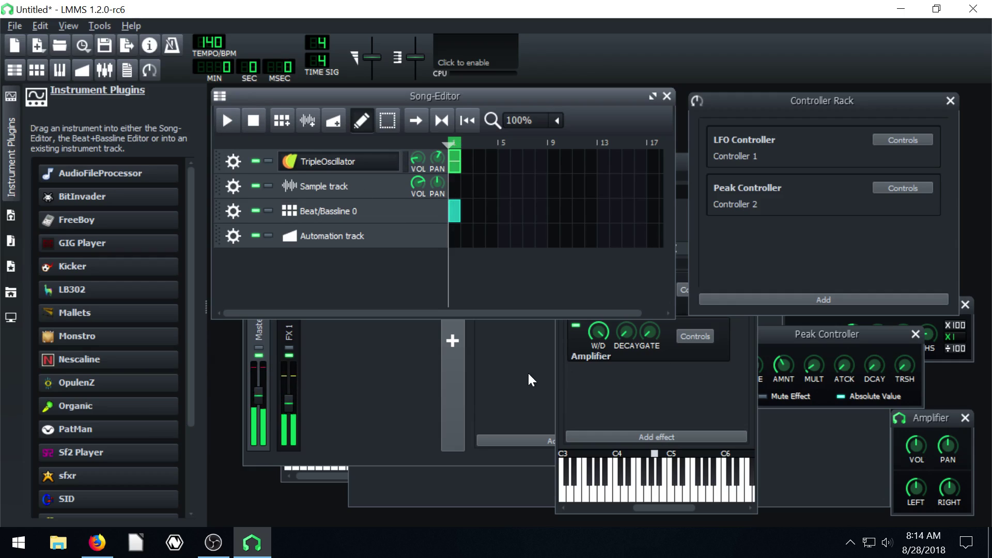